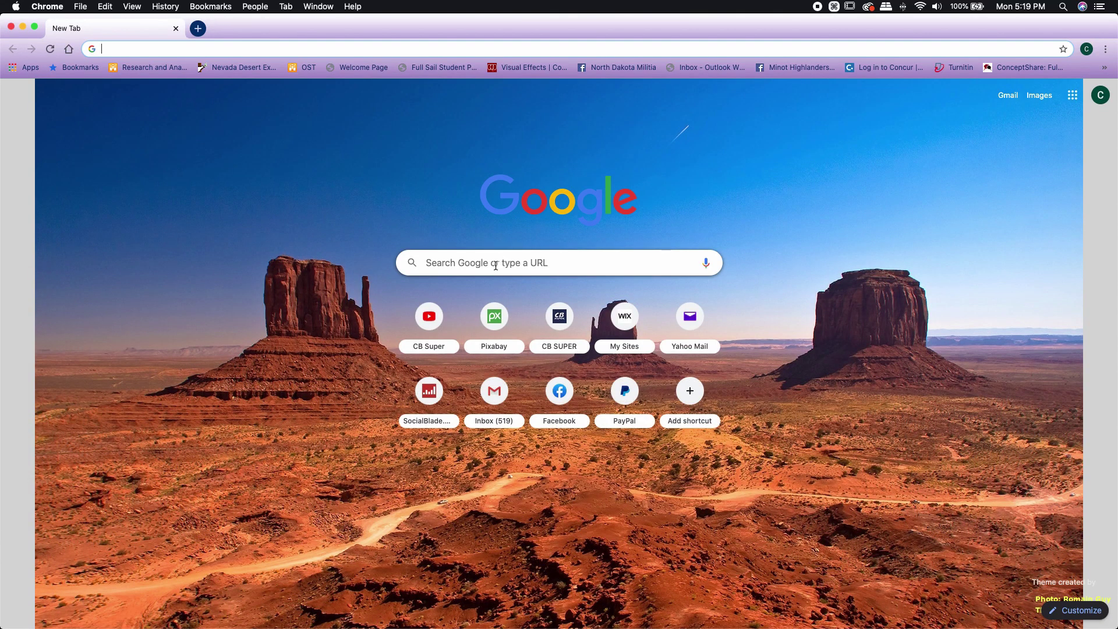
Step: Load blender.org in the new Chrome tab
{"action": "left_click", "coordinate": [176, 49]}
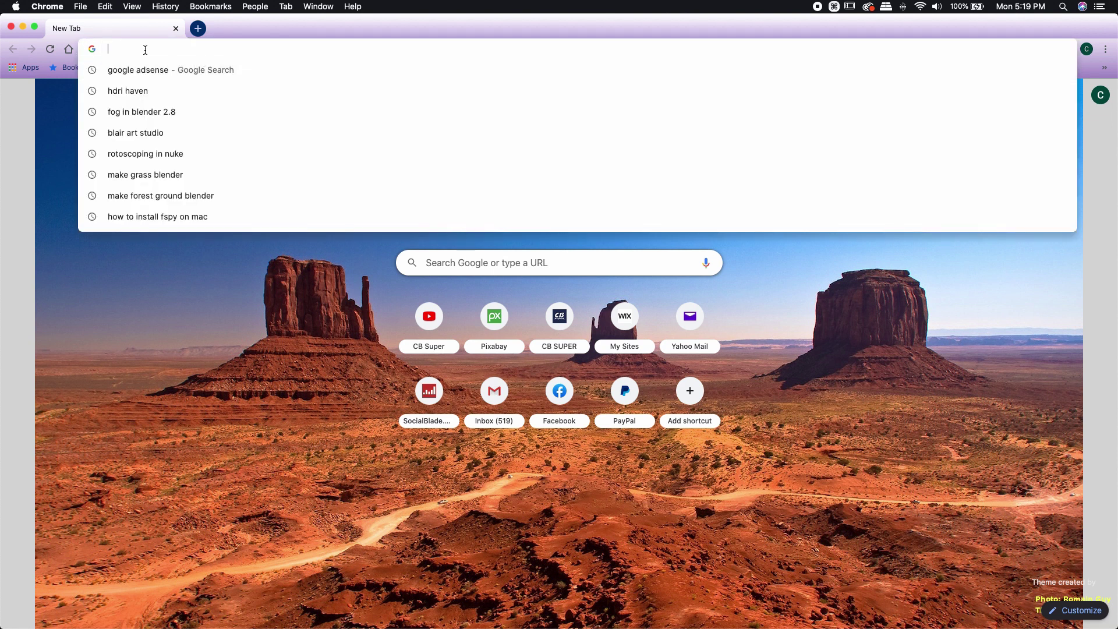
{"action": "type", "text": "blender.org"}
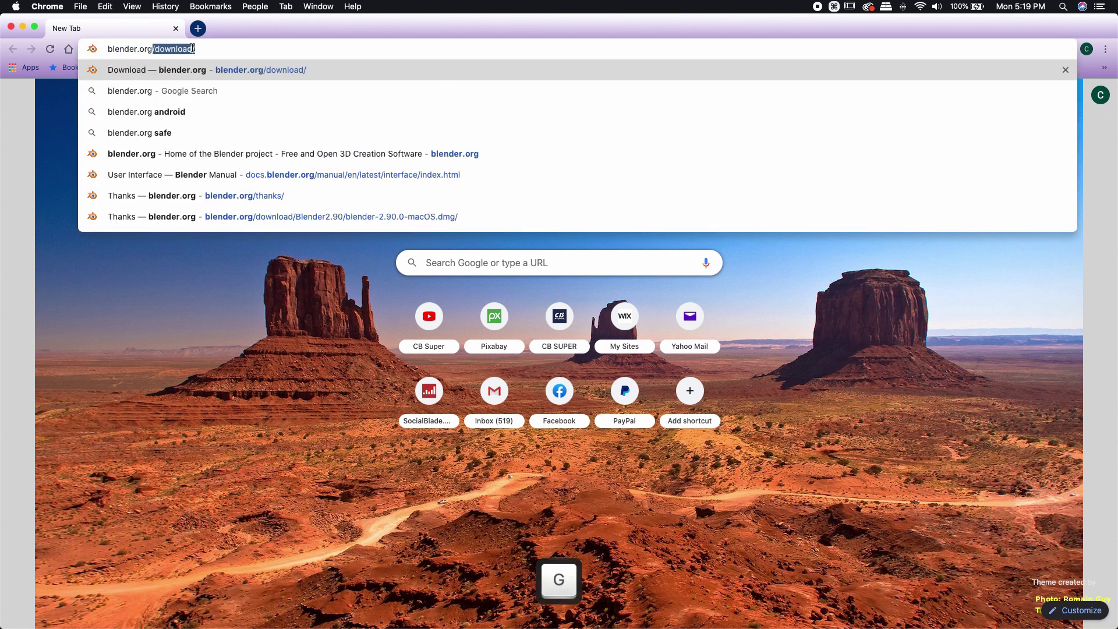
{"action": "key", "text": "Return"}
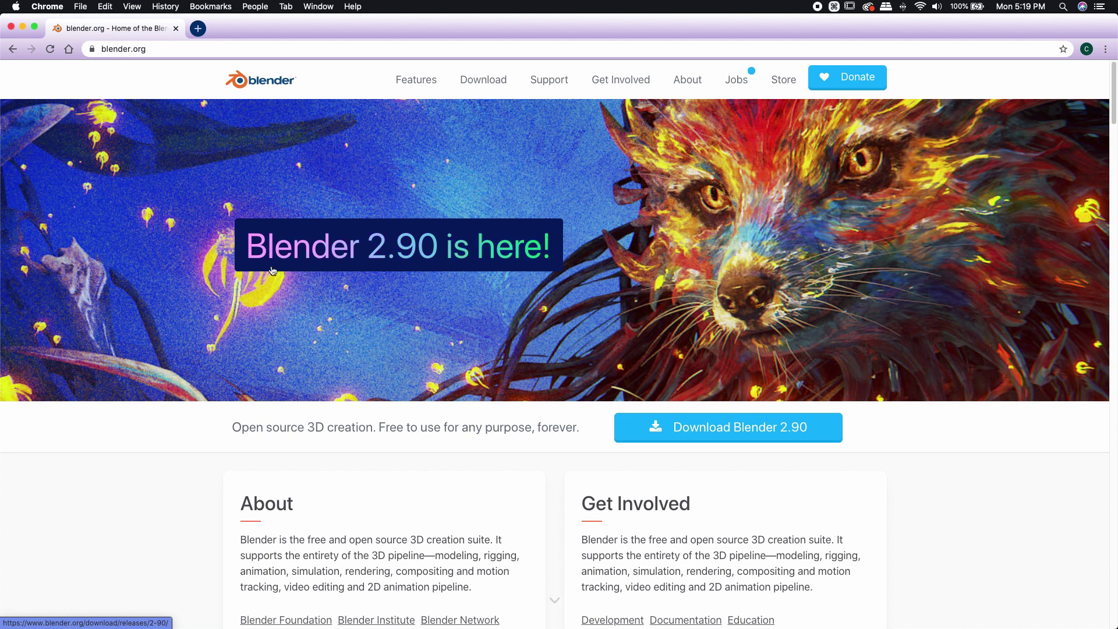
Step: Scroll down the blender.org home page and back up to browse it
{"action": "scroll", "coordinate": [197, 283], "scroll_direction": "down", "scroll_amount": 3}
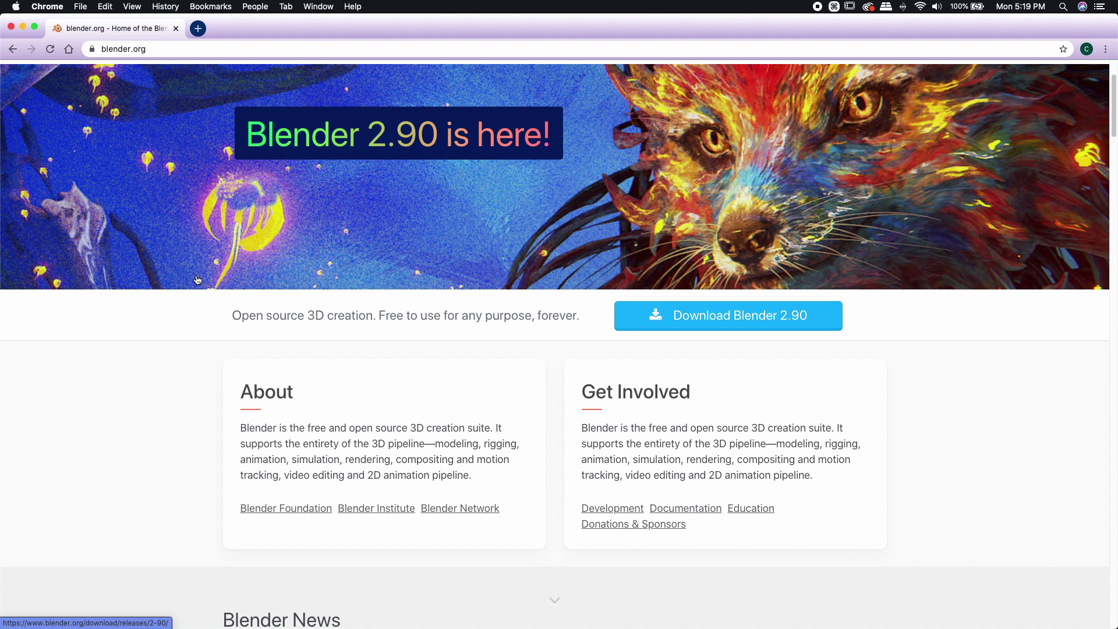
{"action": "scroll", "coordinate": [197, 280], "scroll_direction": "up", "scroll_amount": 4}
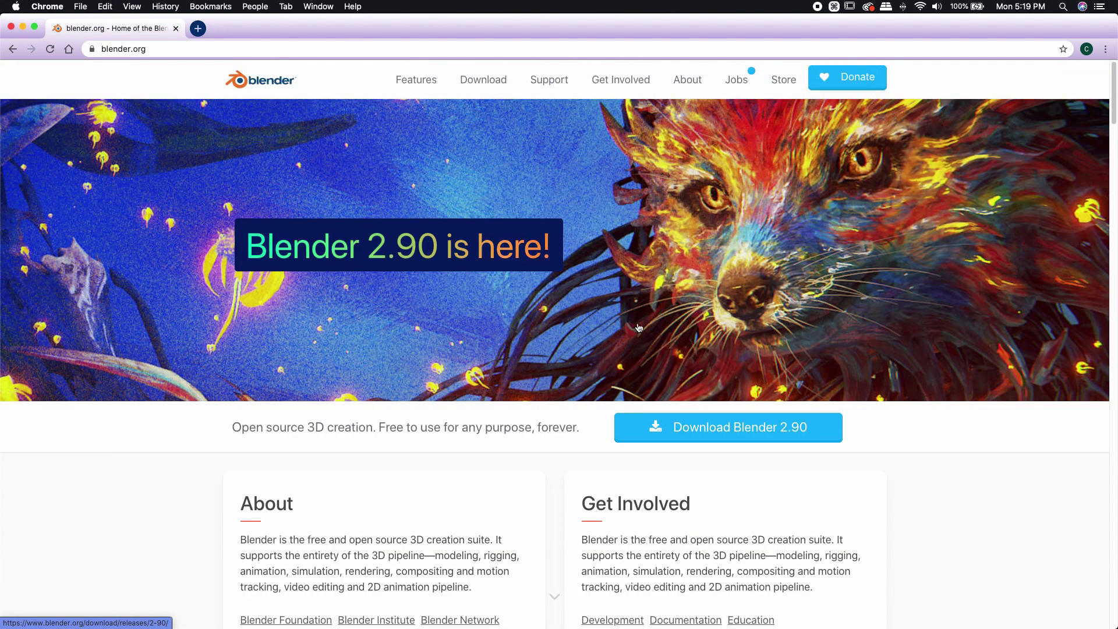
Step: Download the Blender 2.90 macOS installer from the download page, then minimise Chrome
{"action": "left_click", "coordinate": [737, 427]}
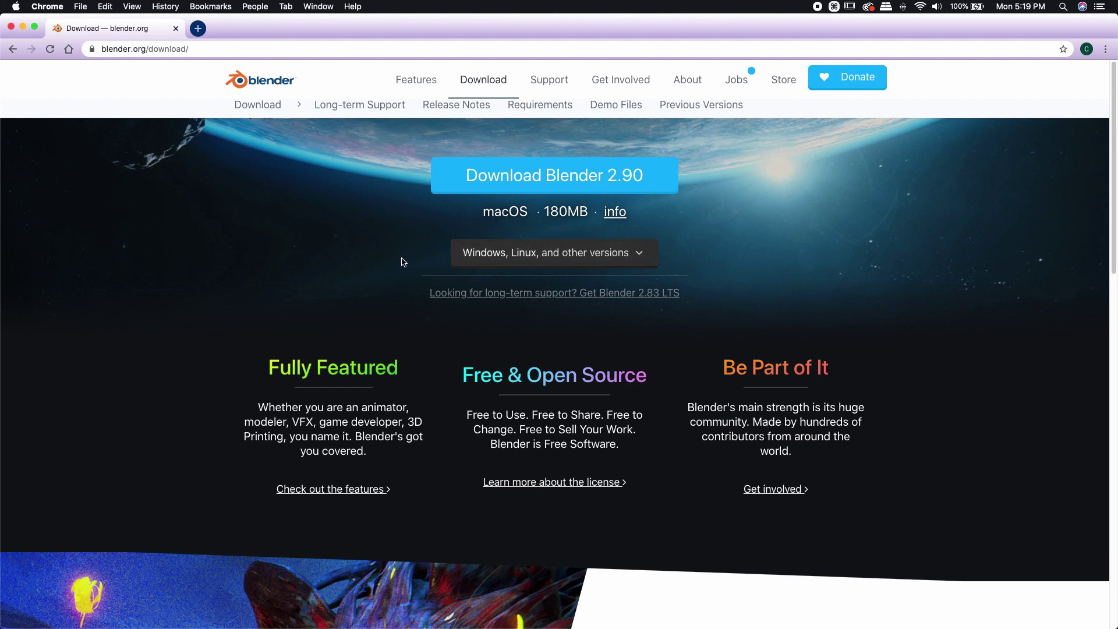
{"action": "left_click", "coordinate": [501, 255]}
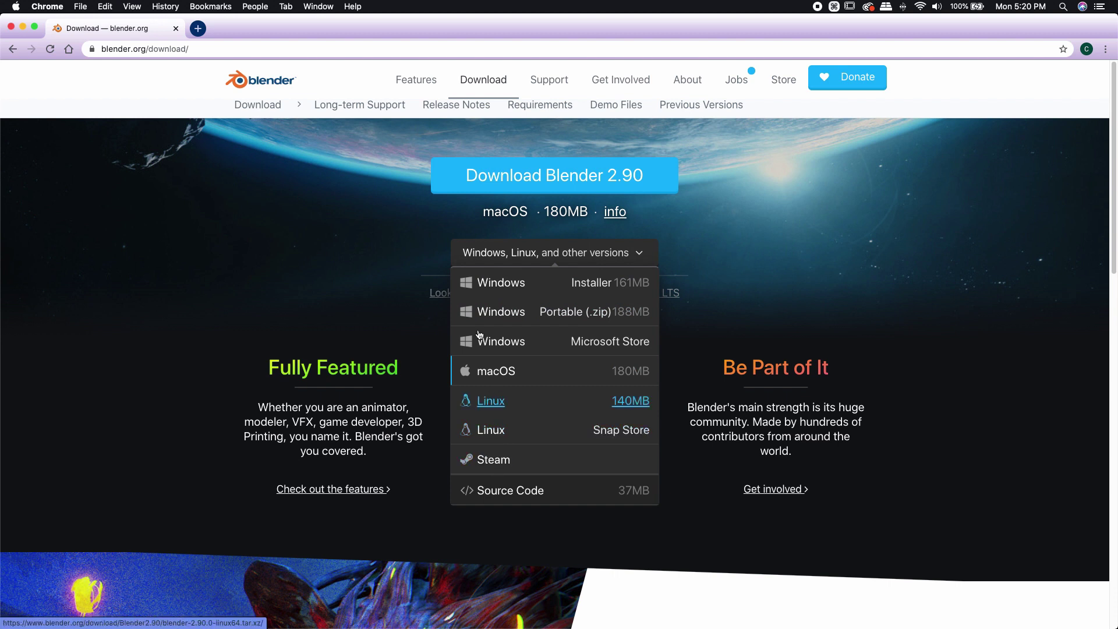
{"action": "left_click", "coordinate": [406, 250]}
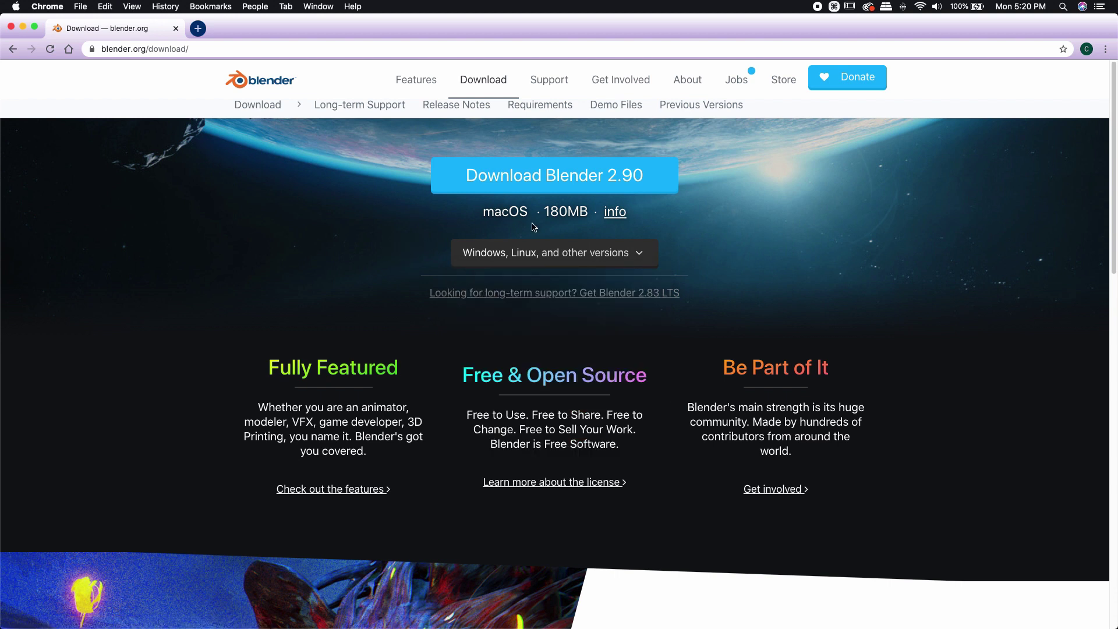
{"action": "left_click", "coordinate": [540, 179]}
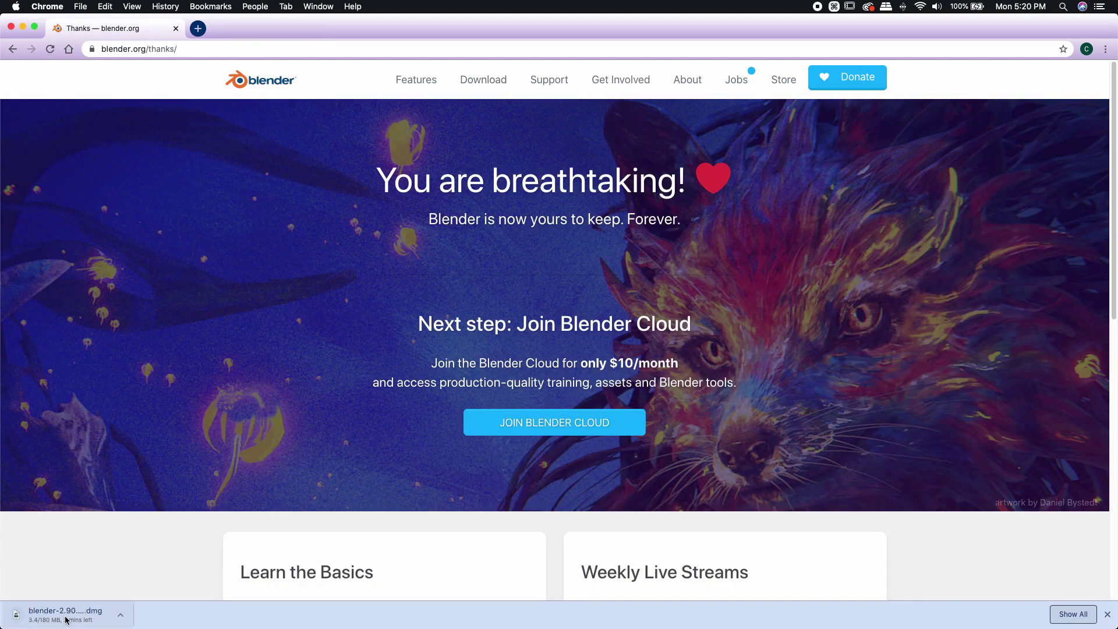
{"action": "left_click", "coordinate": [23, 27]}
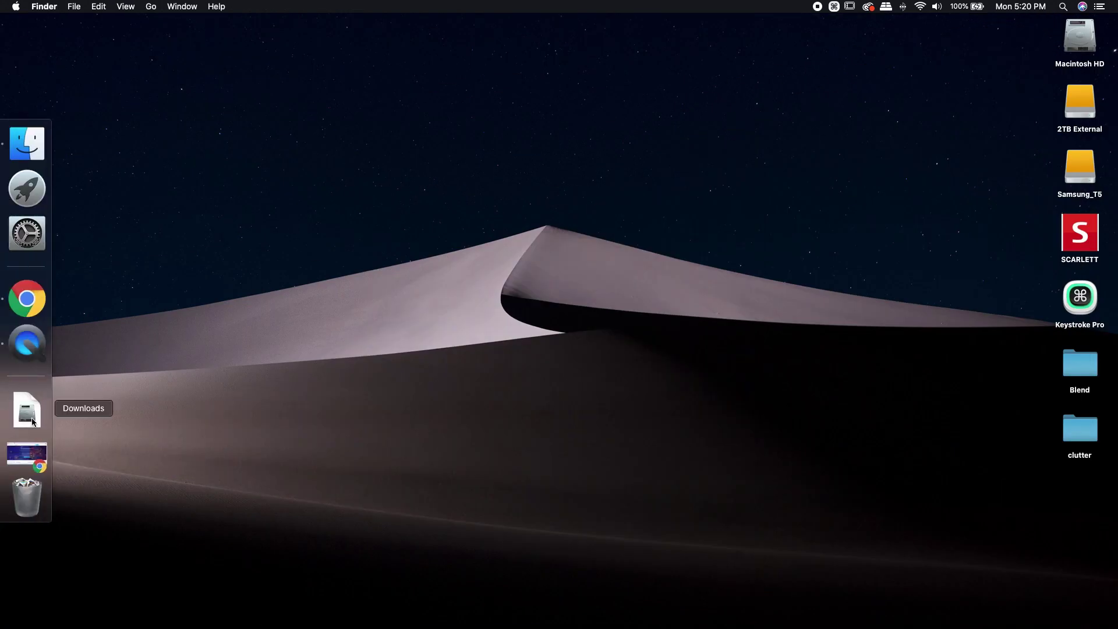
Step: Open the downloaded Blender .dmg and drag Blender into the Applications folder
{"action": "left_click", "coordinate": [27, 409]}
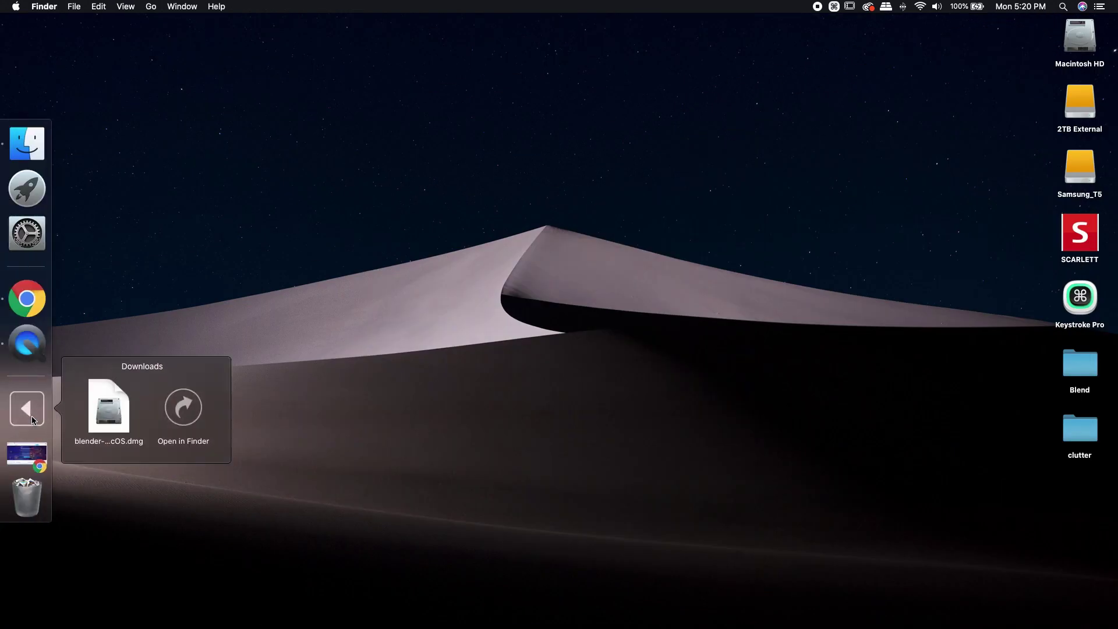
{"action": "left_click", "coordinate": [114, 416]}
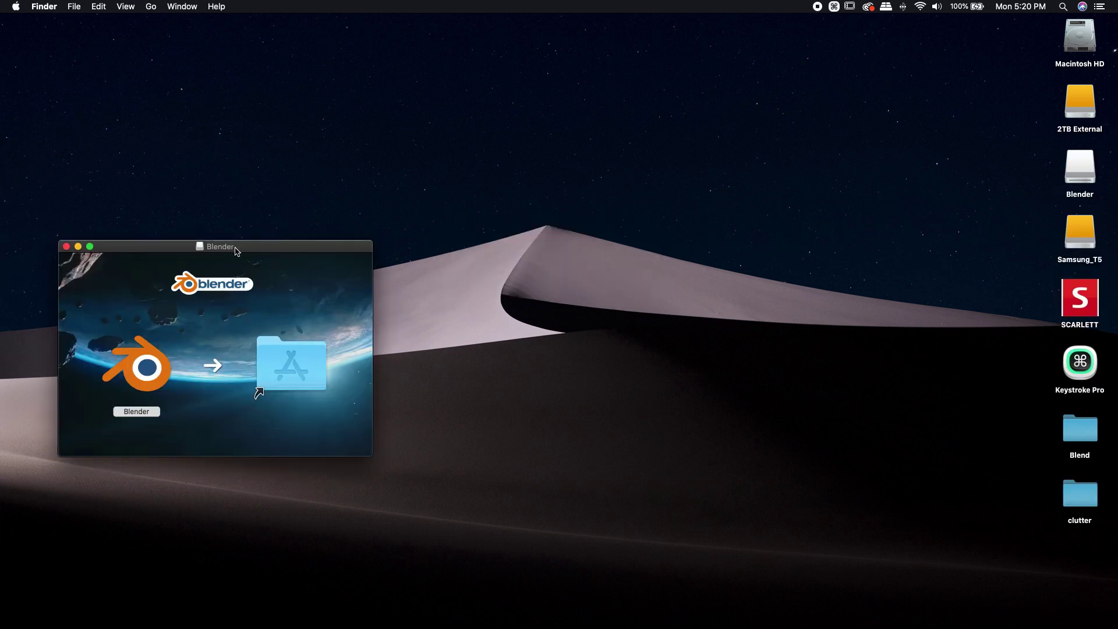
{"action": "left_click_drag", "start_coordinate": [234, 247], "coordinate": [390, 194]}
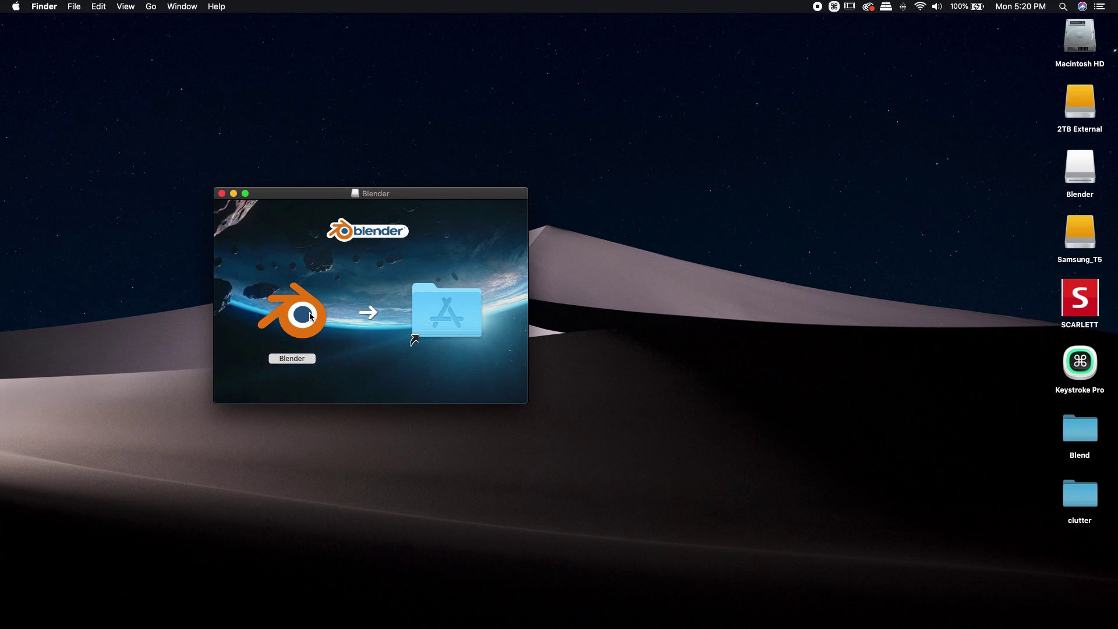
{"action": "left_click", "coordinate": [324, 339]}
{"action": "left_click_drag", "start_coordinate": [306, 315], "coordinate": [445, 312]}
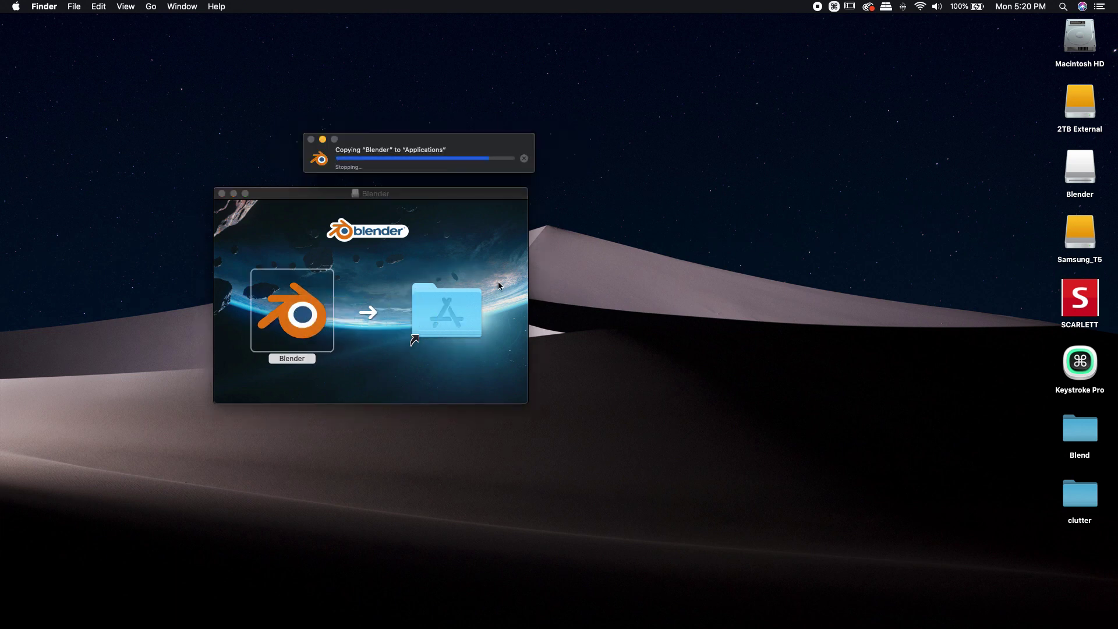
Step: Close the installer window and launch Blender from Launchpad, allowing the internet-downloaded app to open
{"action": "left_click", "coordinate": [221, 194]}
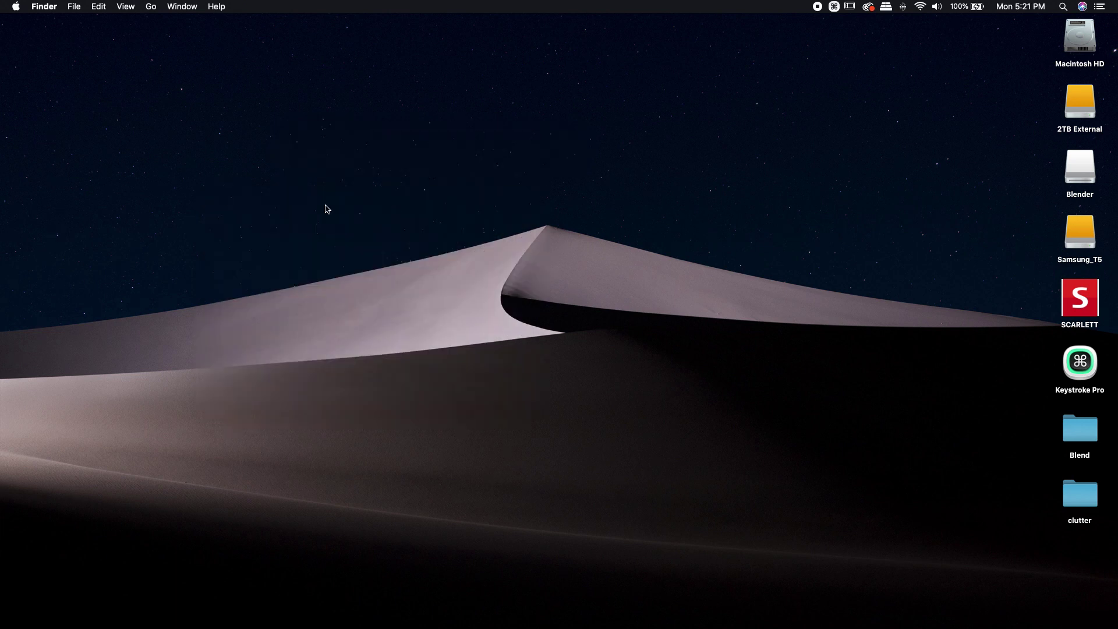
{"action": "mouse_move", "coordinate": [25, 140]}
{"action": "left_click", "coordinate": [28, 188]}
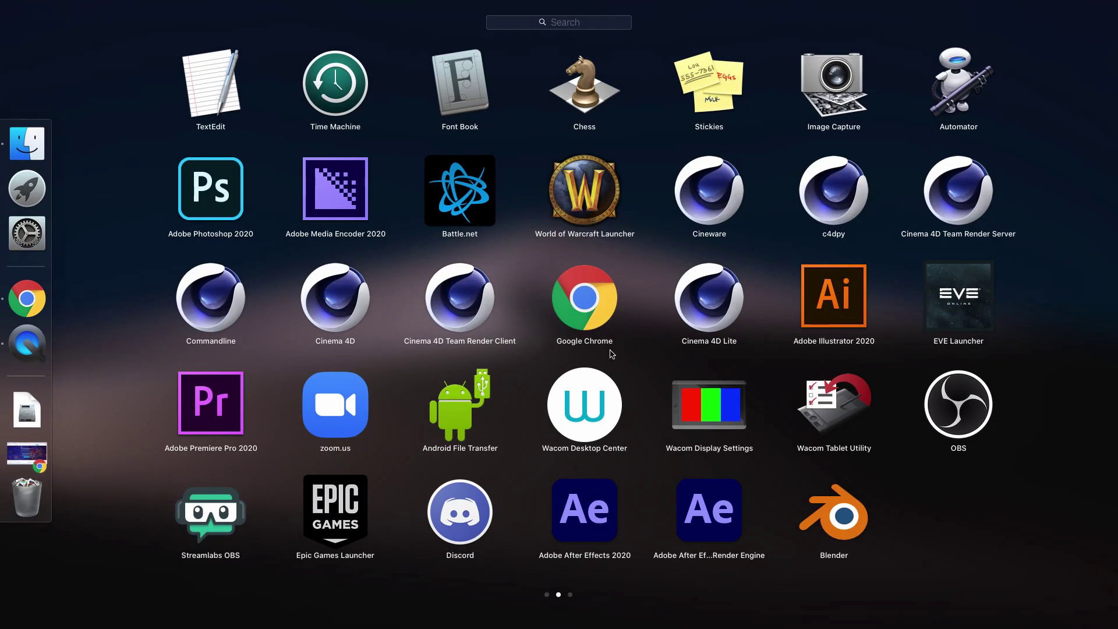
{"action": "left_click", "coordinate": [848, 527]}
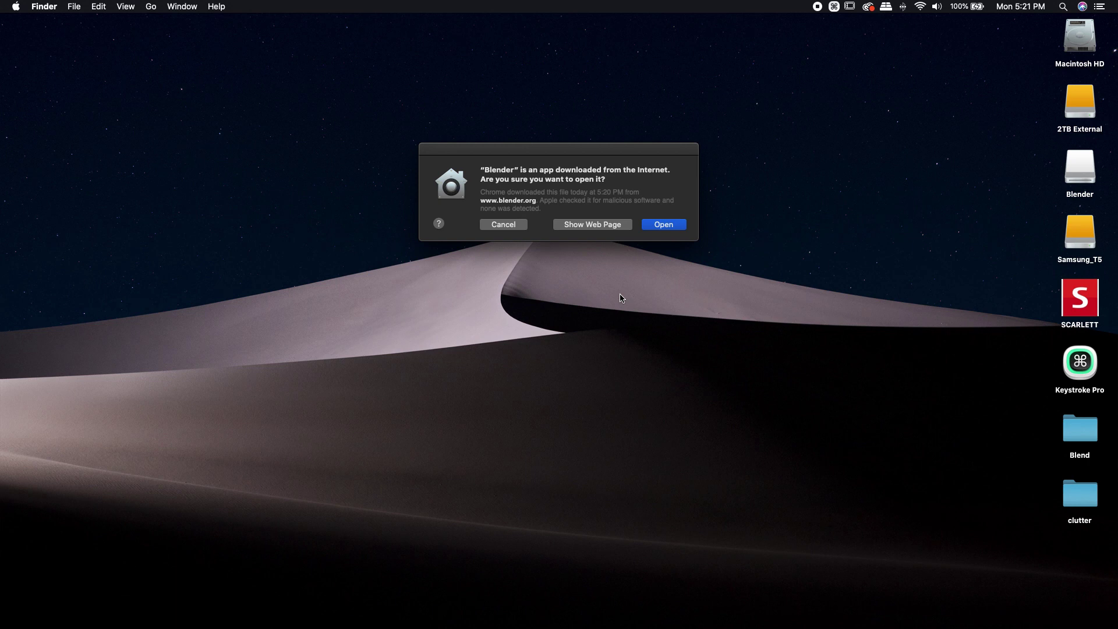
{"action": "left_click", "coordinate": [658, 225]}
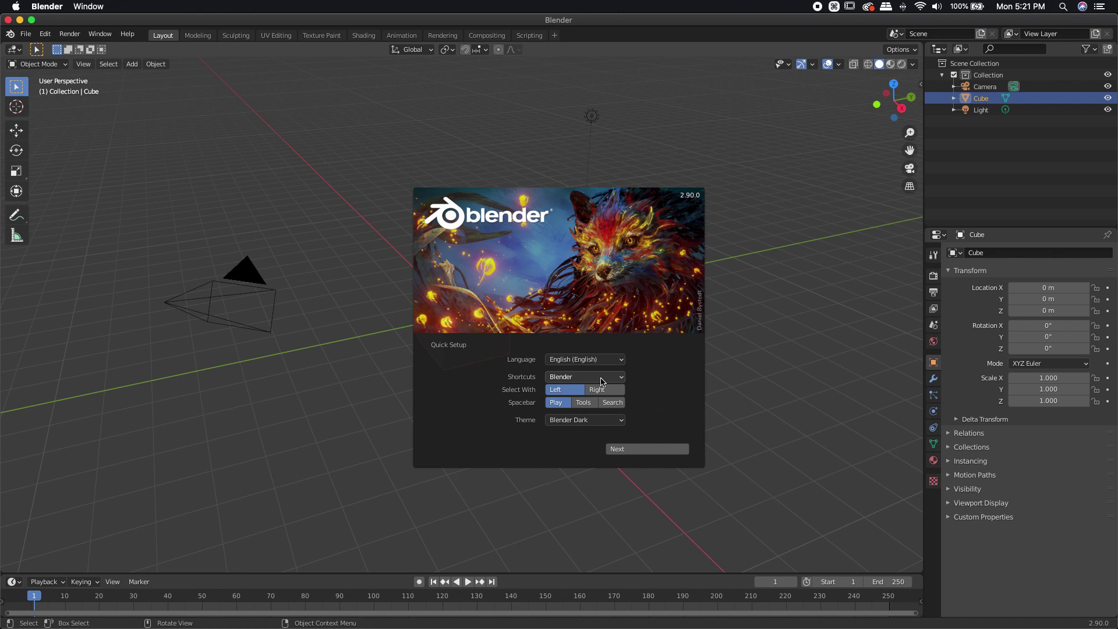
{"action": "left_click", "coordinate": [602, 382]}
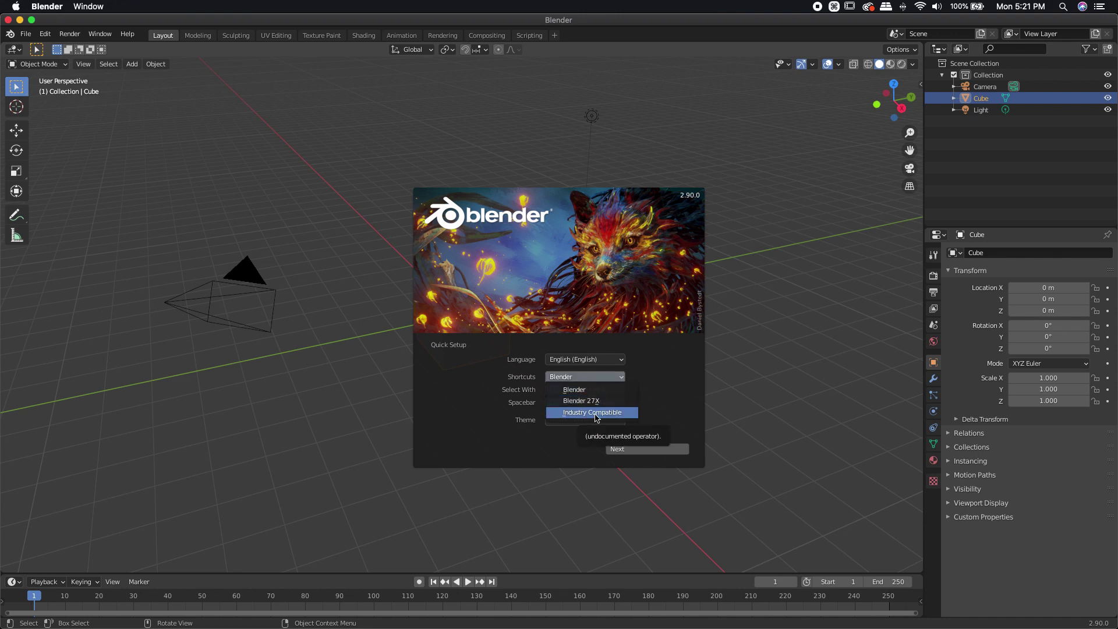
{"action": "left_click", "coordinate": [582, 389]}
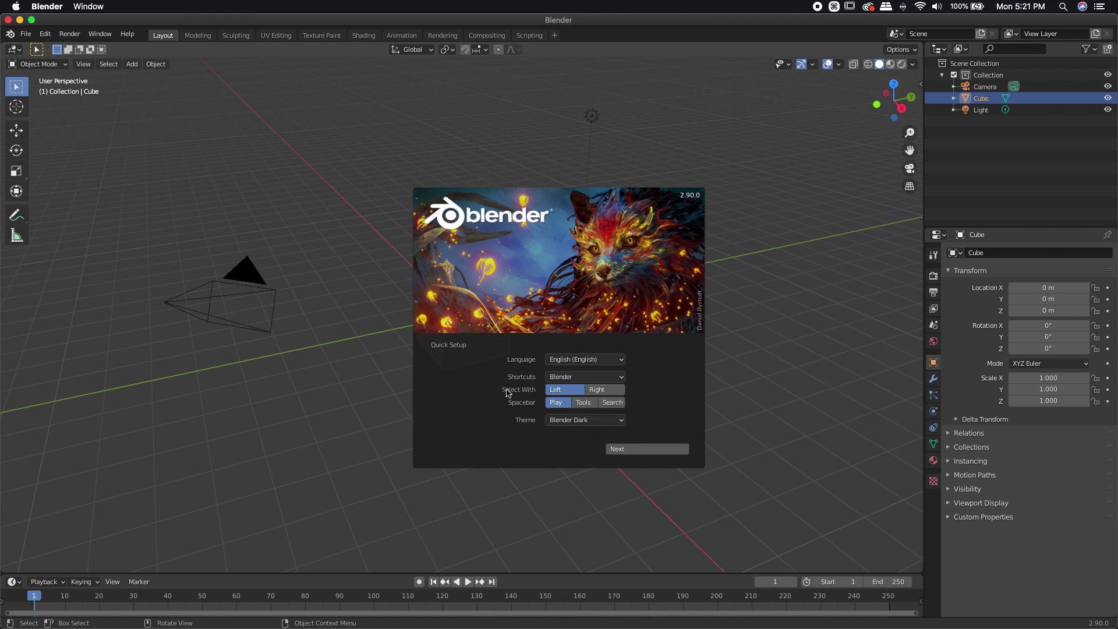
Step: In Quick Setup, keep Left-click select and set the Spacebar action to Search
{"action": "left_click", "coordinate": [607, 392]}
{"action": "left_click", "coordinate": [563, 392]}
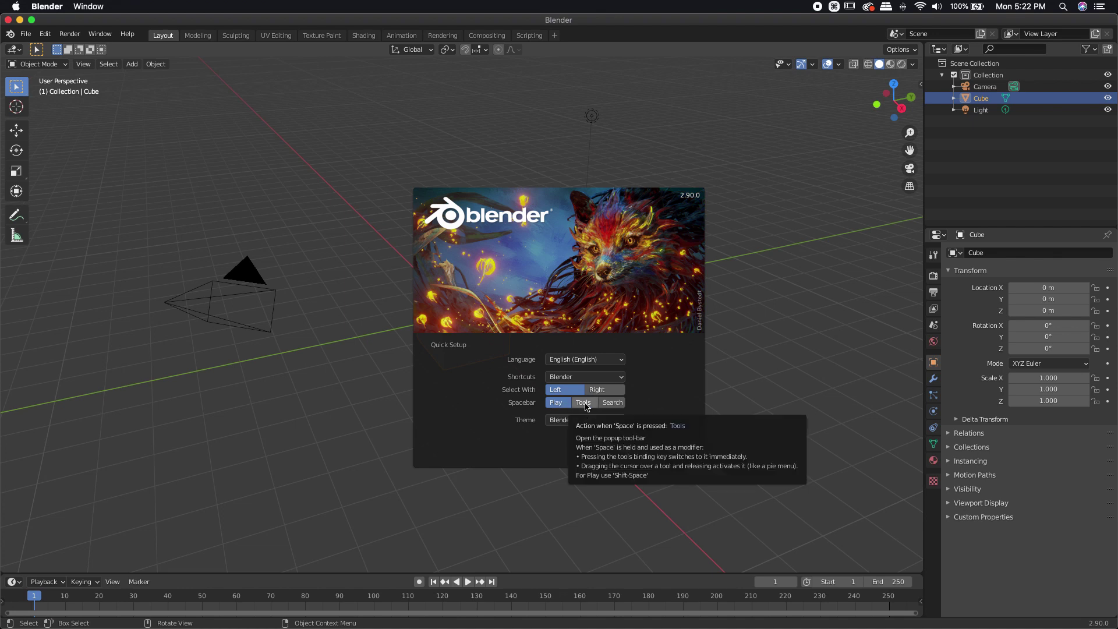
{"action": "left_click", "coordinate": [611, 403]}
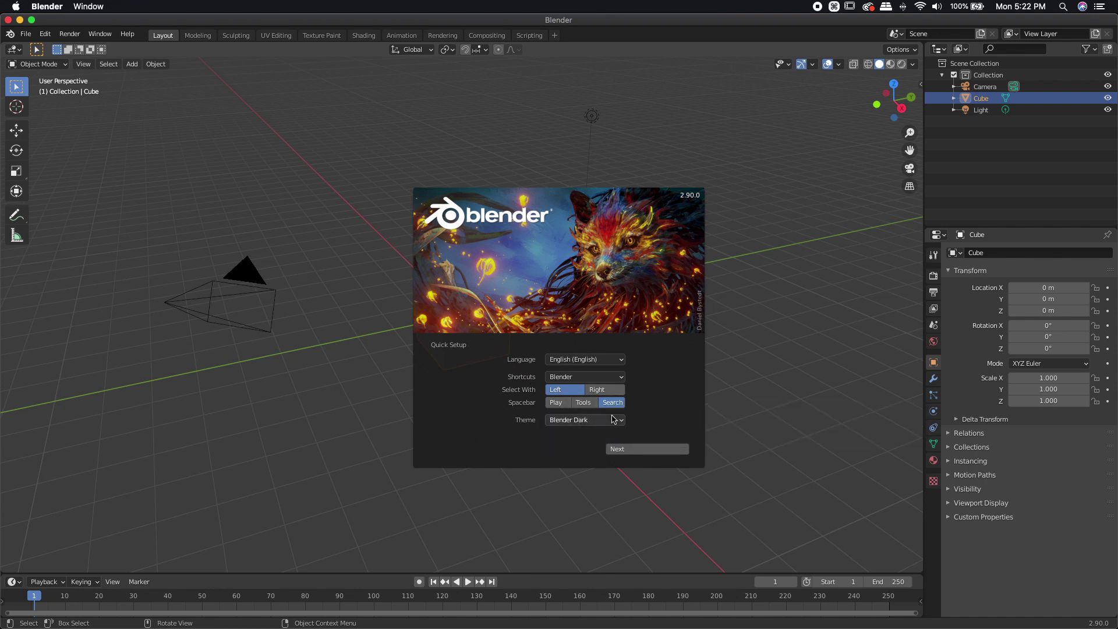
{"action": "left_click", "coordinate": [570, 421]}
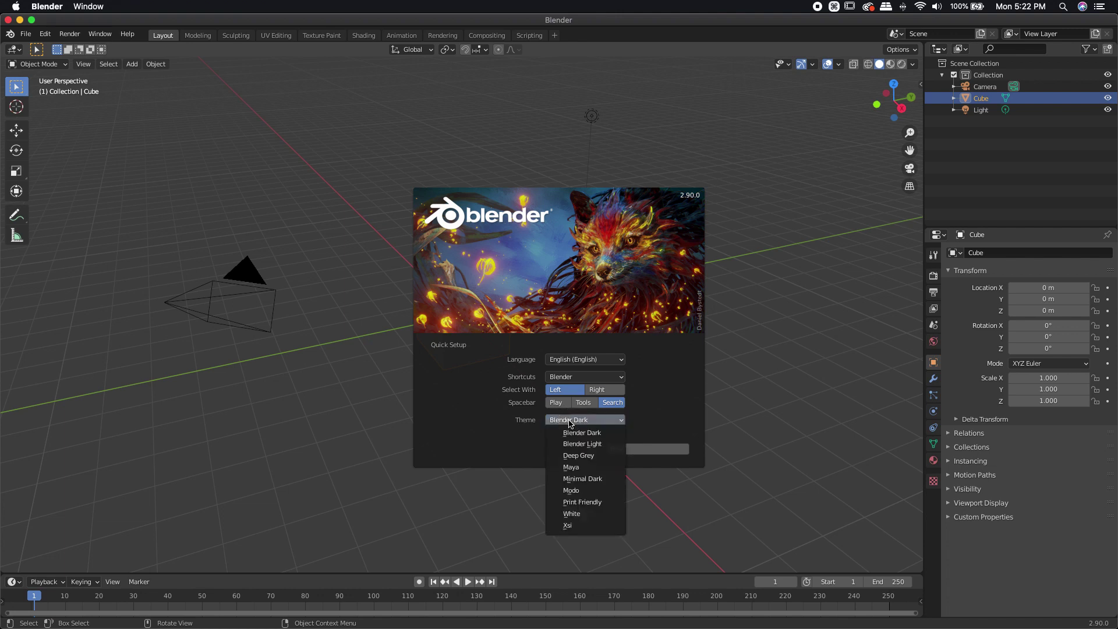
{"action": "left_click", "coordinate": [572, 468]}
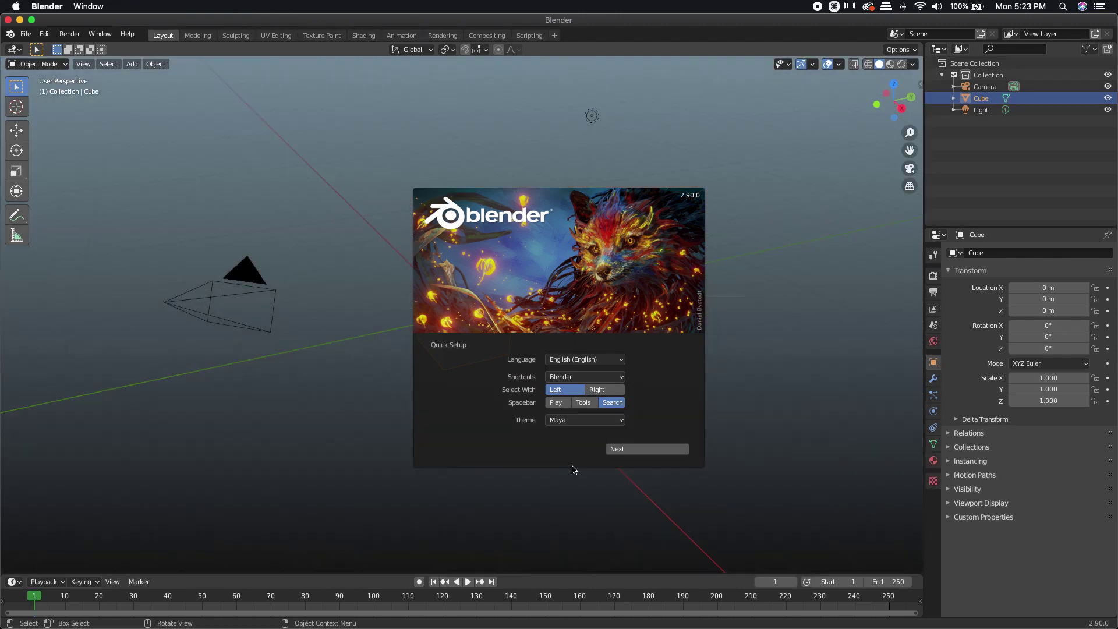
{"action": "left_click", "coordinate": [563, 420]}
{"action": "left_click", "coordinate": [578, 433]}
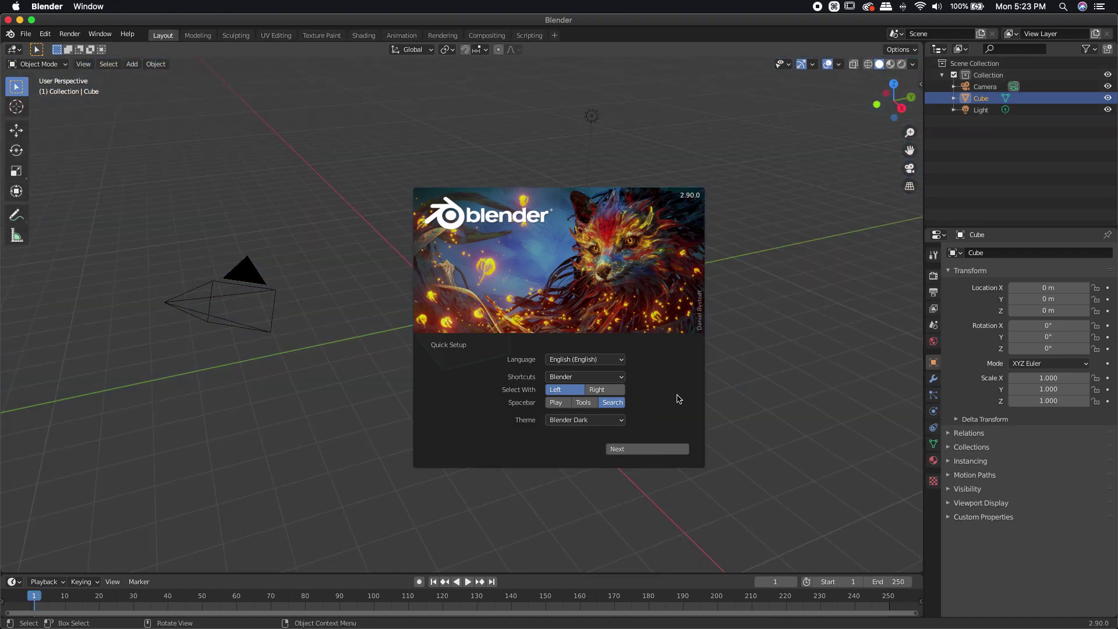
Step: Apply the Quick Setup settings to reach the New File template splash
{"action": "left_click", "coordinate": [633, 451]}
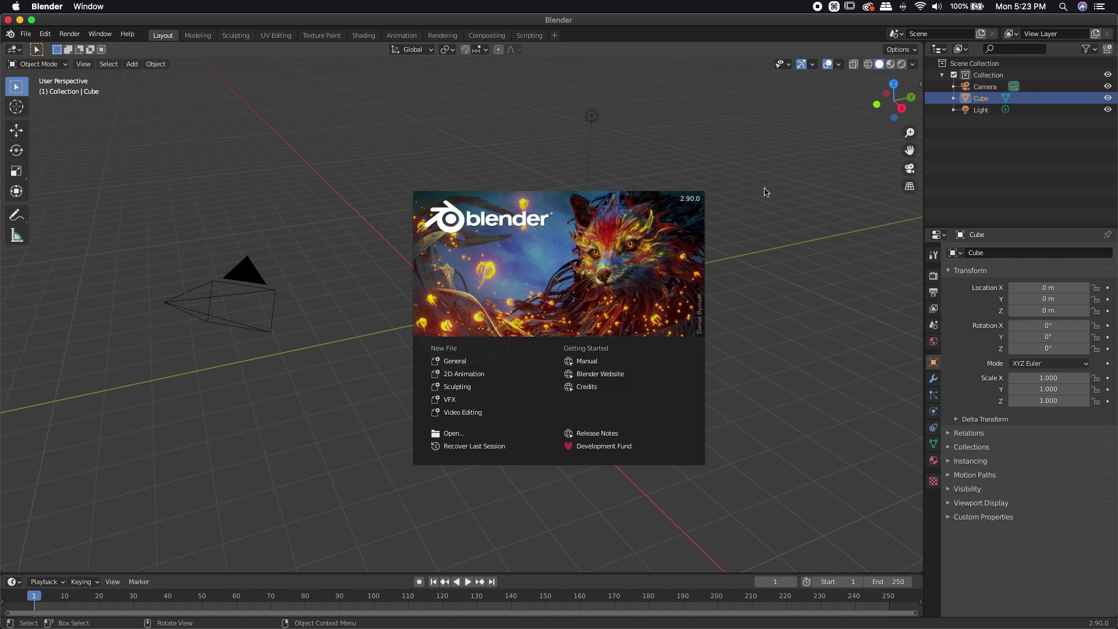
Step: Dismiss the splash and select the Camera, Cube and Light in the Outliner to inspect them
{"action": "left_click", "coordinate": [327, 178]}
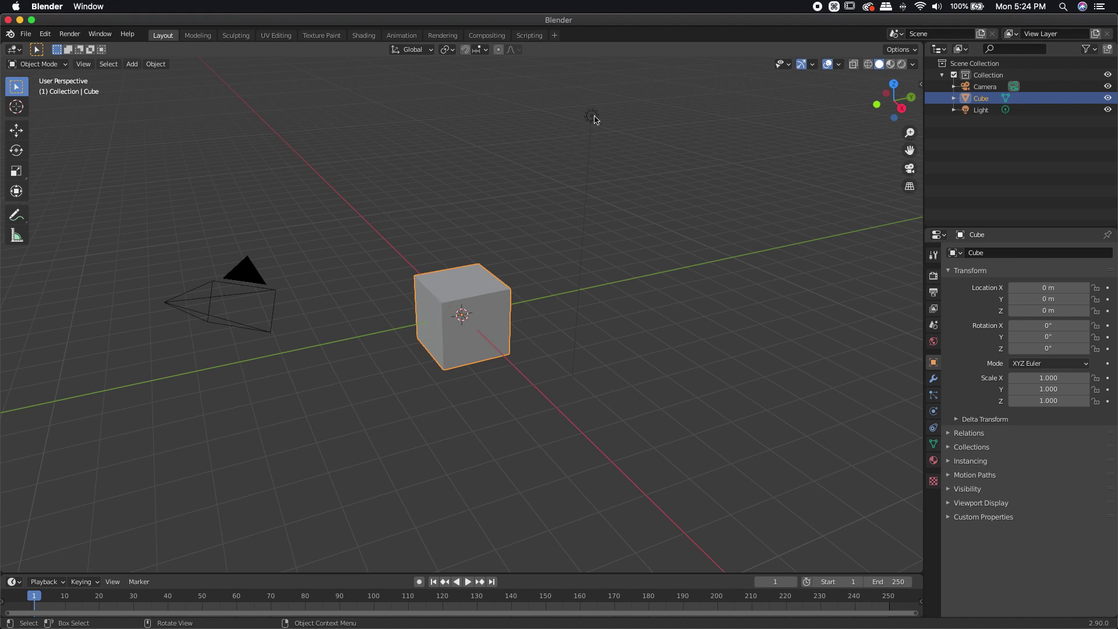
{"action": "left_click", "coordinate": [981, 89]}
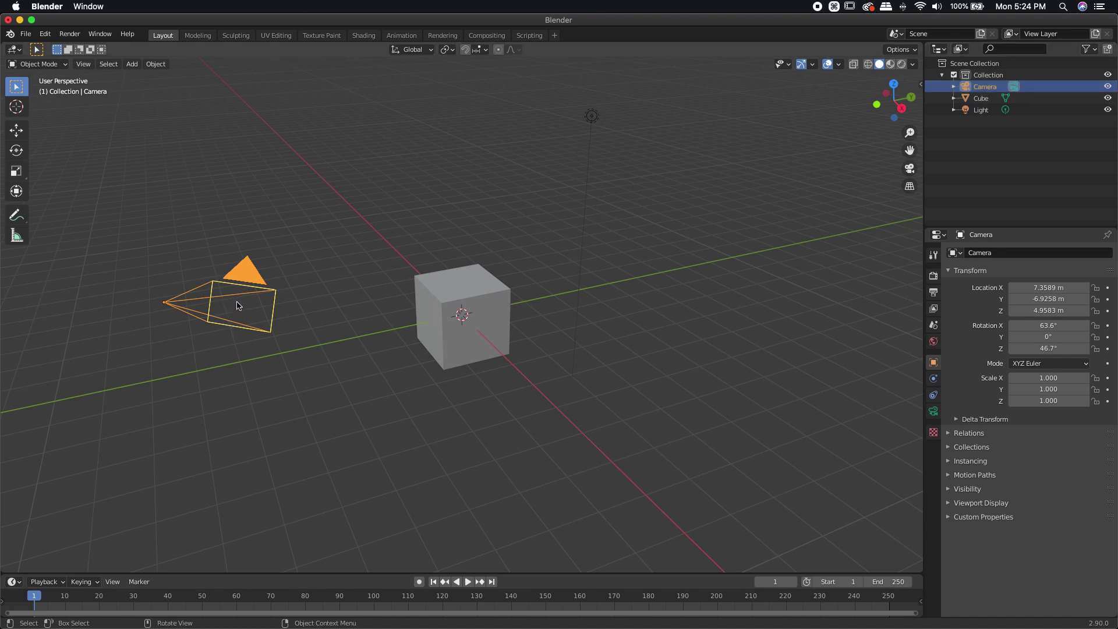
{"action": "left_click", "coordinate": [979, 99]}
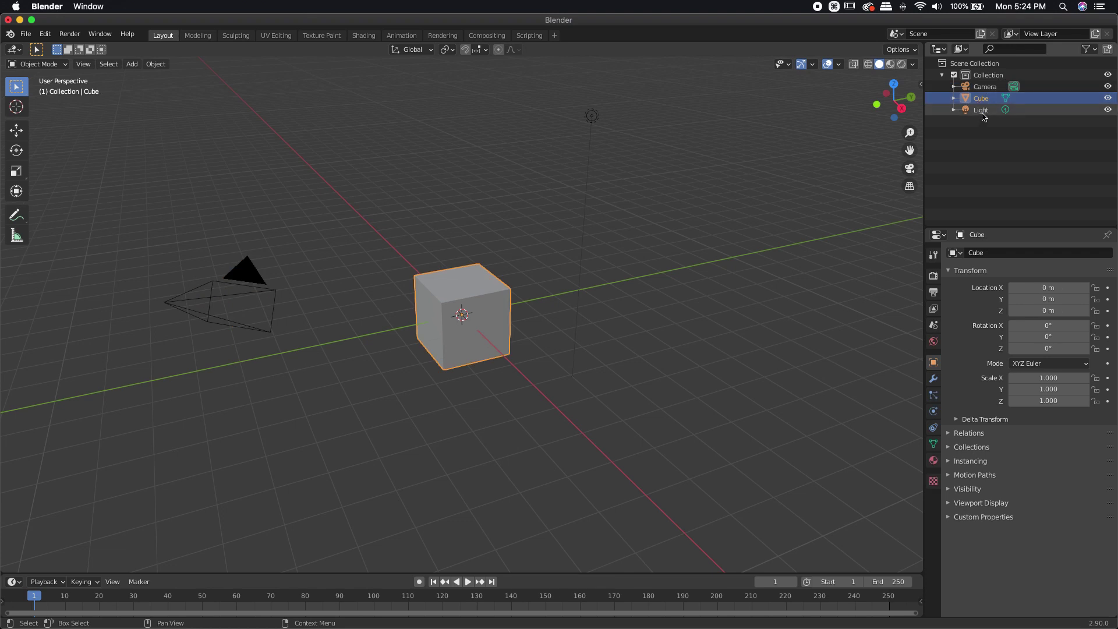
{"action": "left_click", "coordinate": [982, 111]}
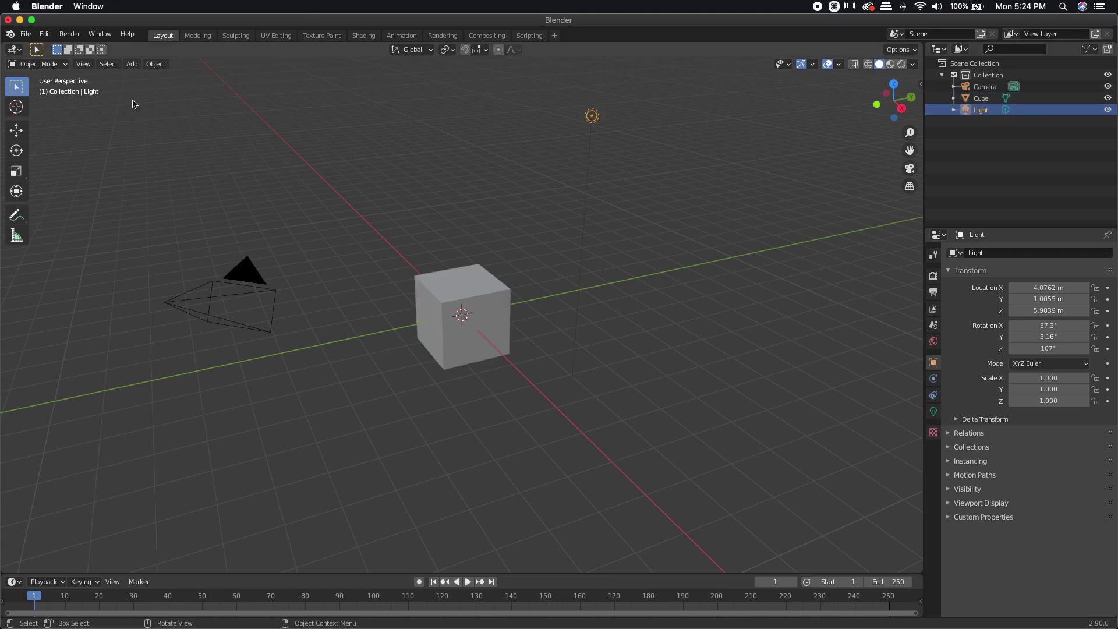
Step: Box-select the Camera, Cube and Light in the viewport and delete all three
{"action": "left_click_drag", "start_coordinate": [130, 91], "coordinate": [662, 414]}
{"action": "key", "text": "Delete"}
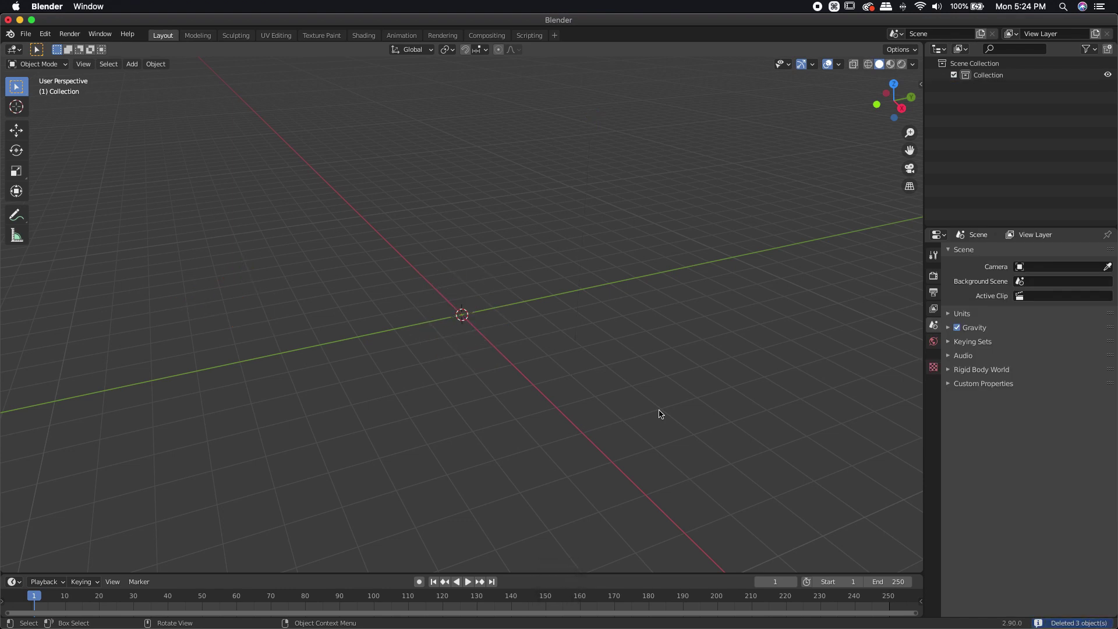
{"action": "key", "text": "super+z"}
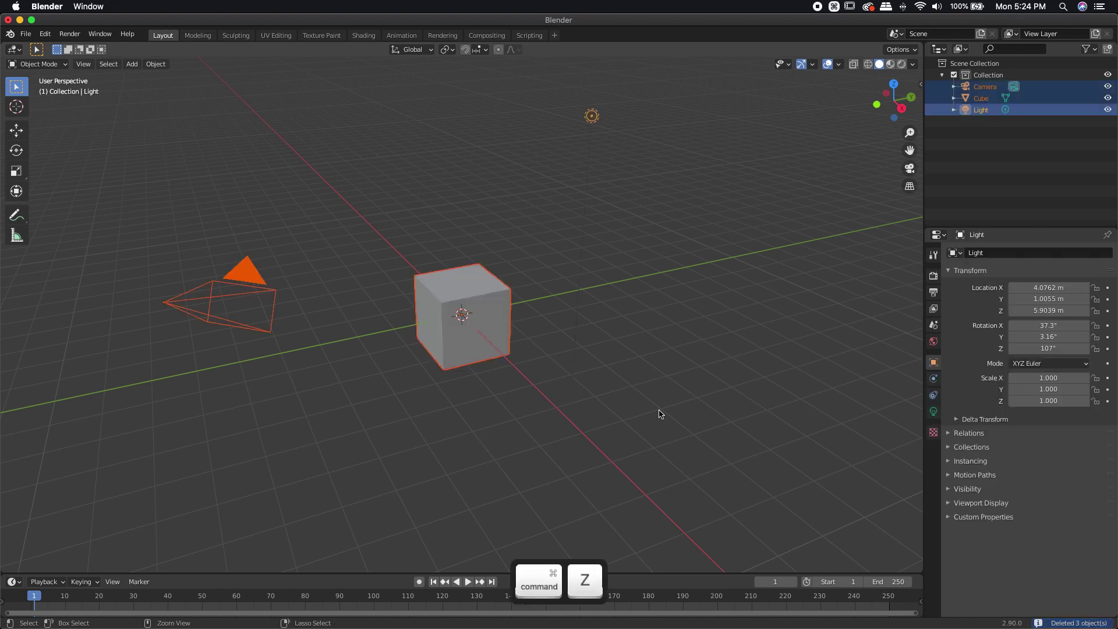
{"action": "left_click_drag", "start_coordinate": [138, 87], "coordinate": [671, 429]}
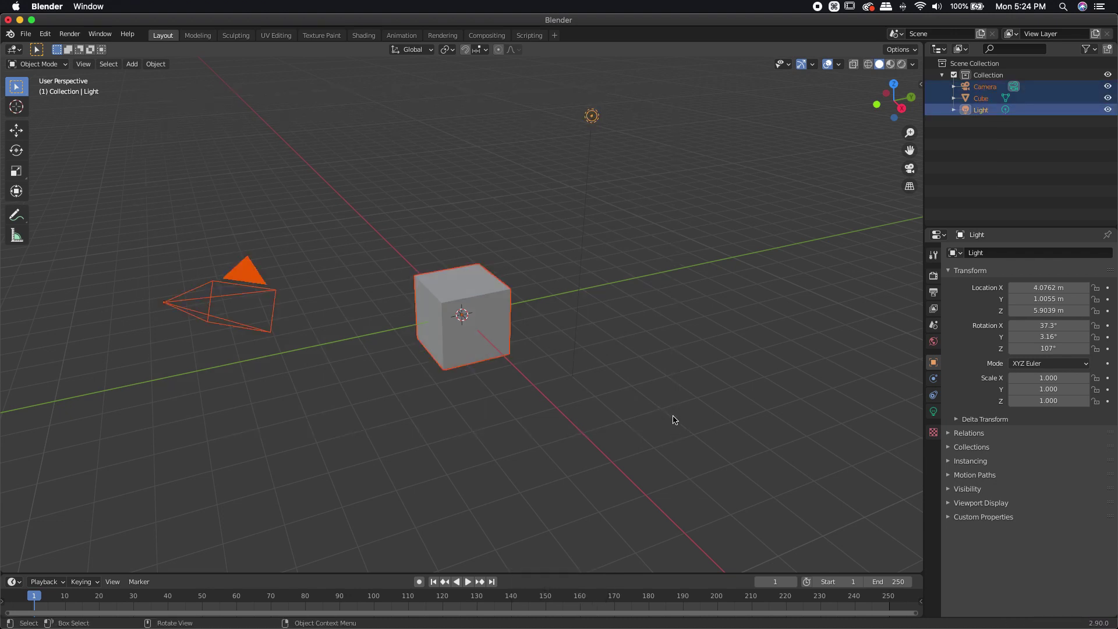
{"action": "key", "text": "x"}
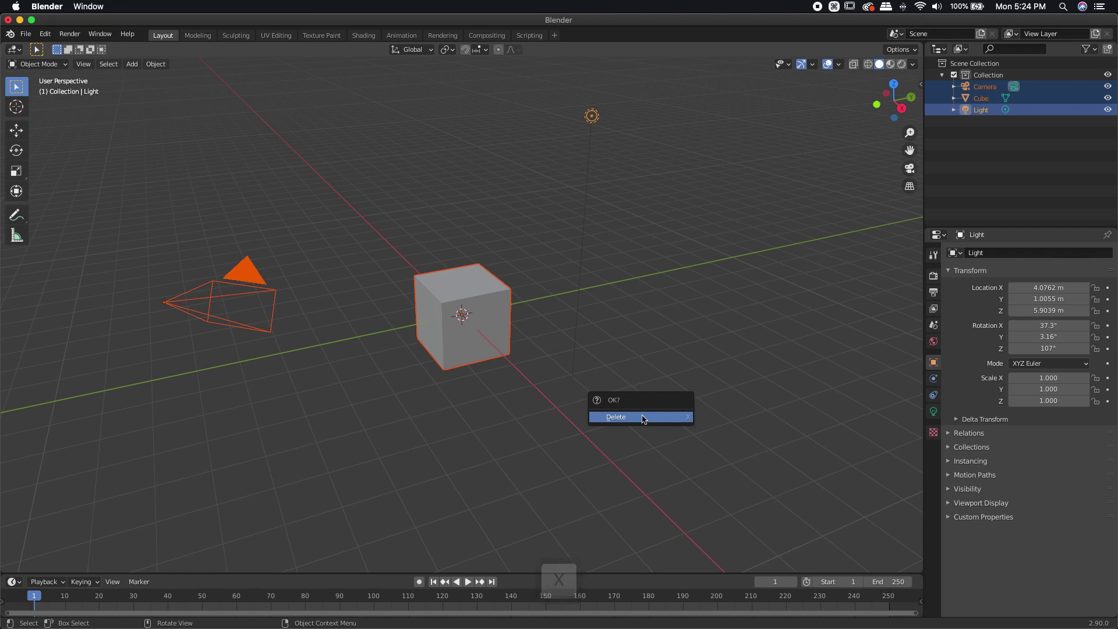
{"action": "left_click", "coordinate": [621, 418]}
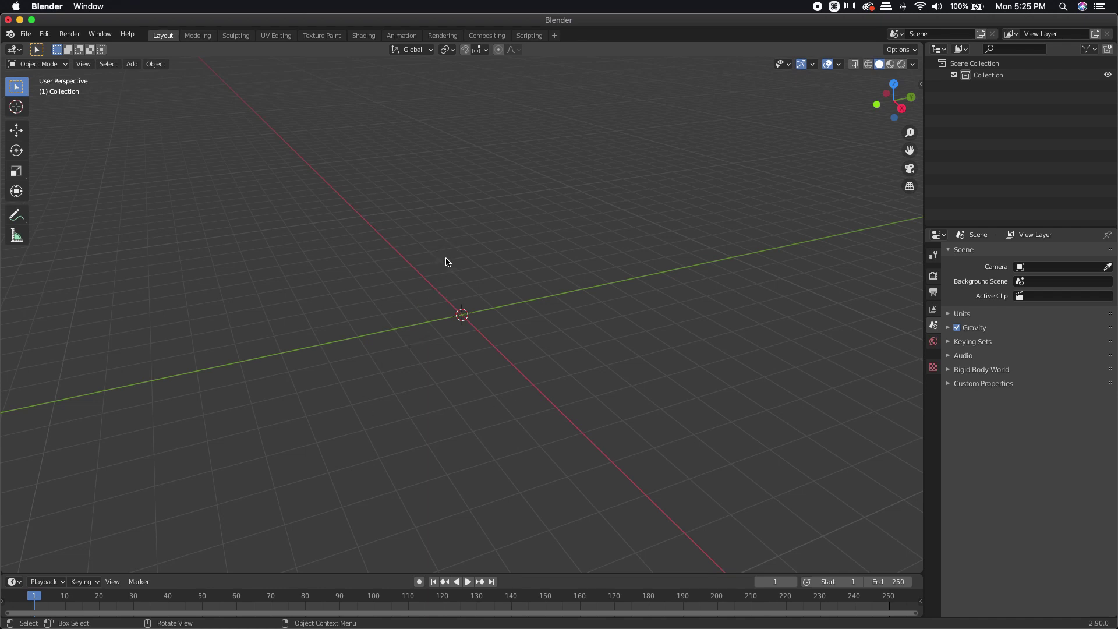
Step: Save the empty scene with File > Defaults > Save Startup File and confirm
{"action": "left_click", "coordinate": [25, 34]}
{"action": "mouse_move", "coordinate": [38, 248]}
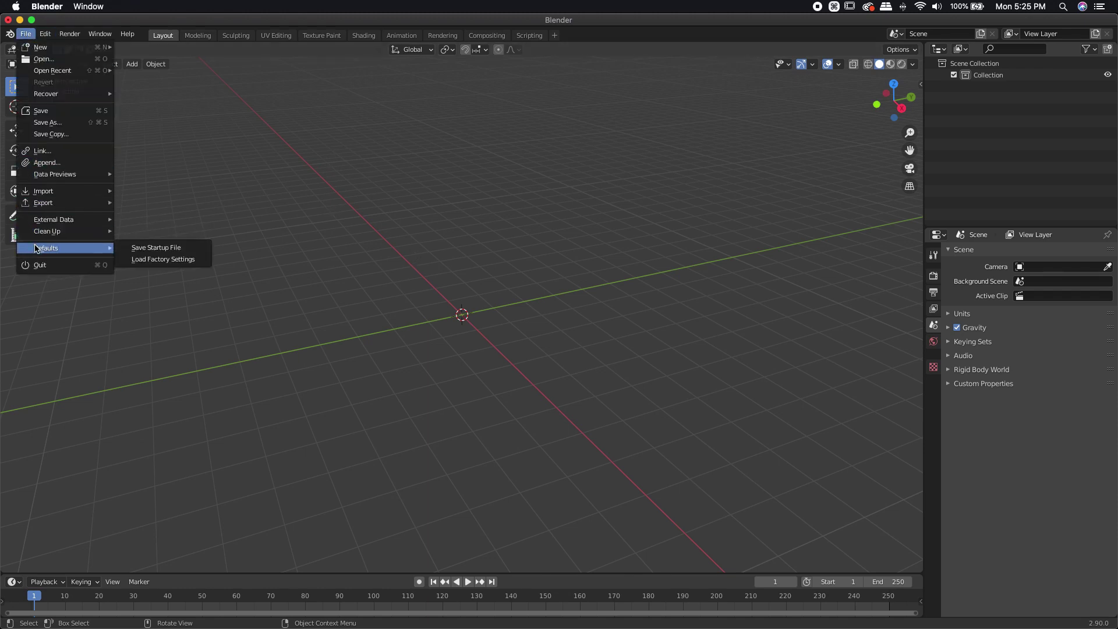
{"action": "left_click", "coordinate": [136, 248]}
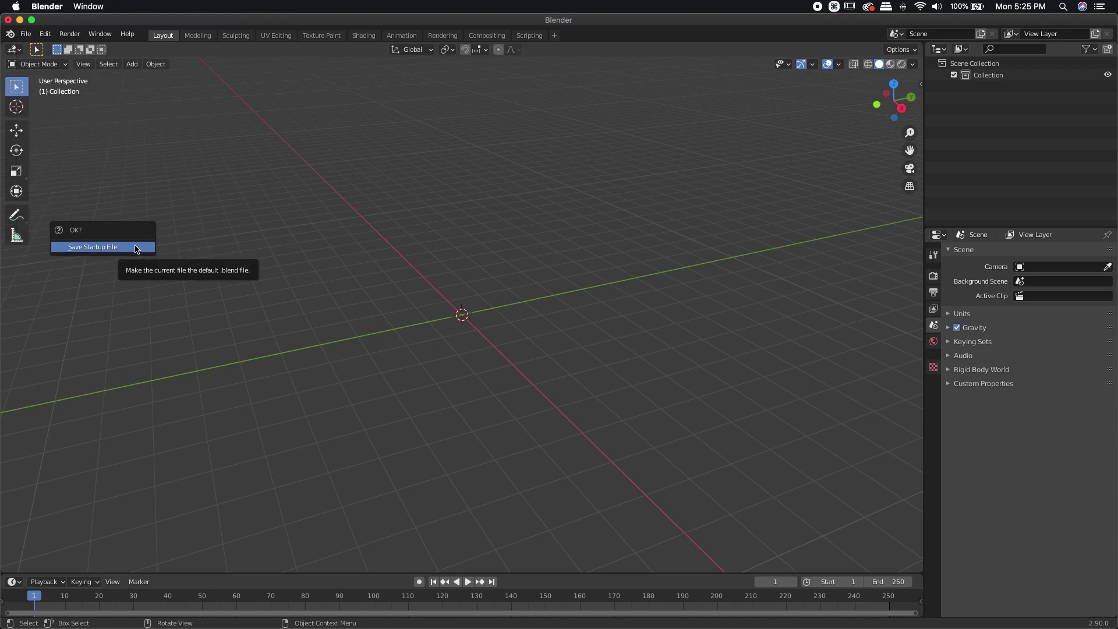
{"action": "left_click", "coordinate": [99, 248]}
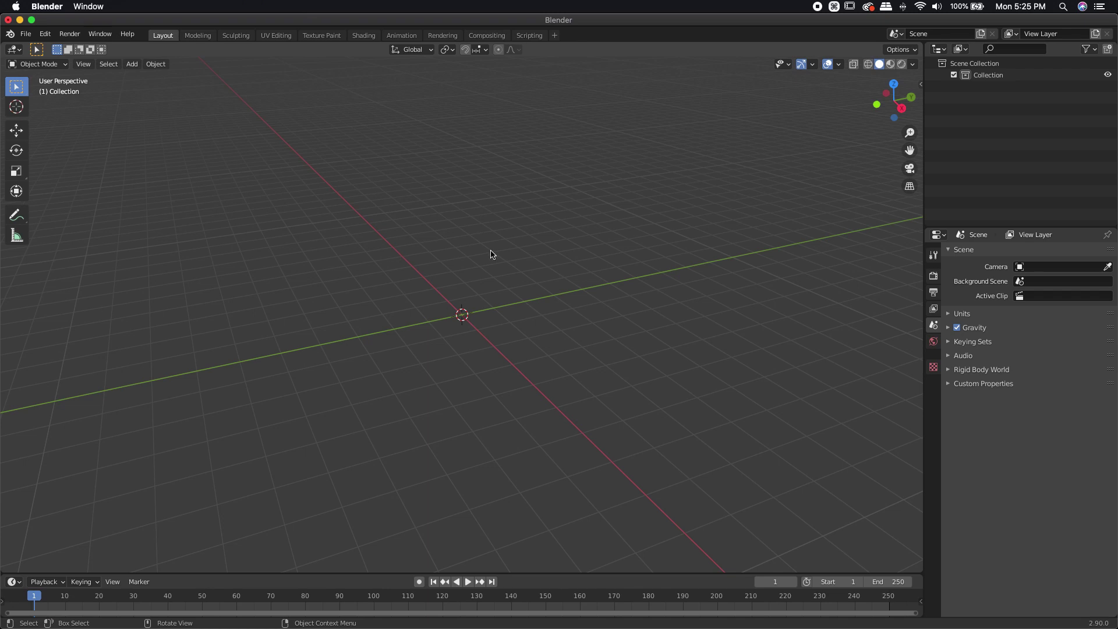
Step: Disable the Splash Screen option on the Interface page of Blender's Preferences
{"action": "left_click", "coordinate": [45, 35]}
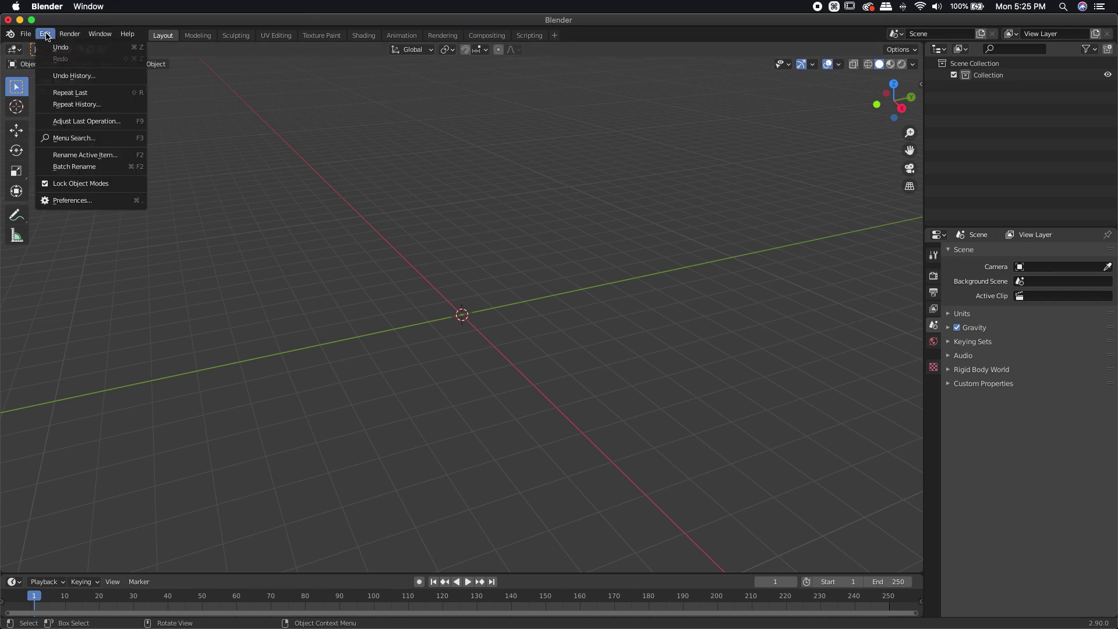
{"action": "left_click", "coordinate": [61, 201]}
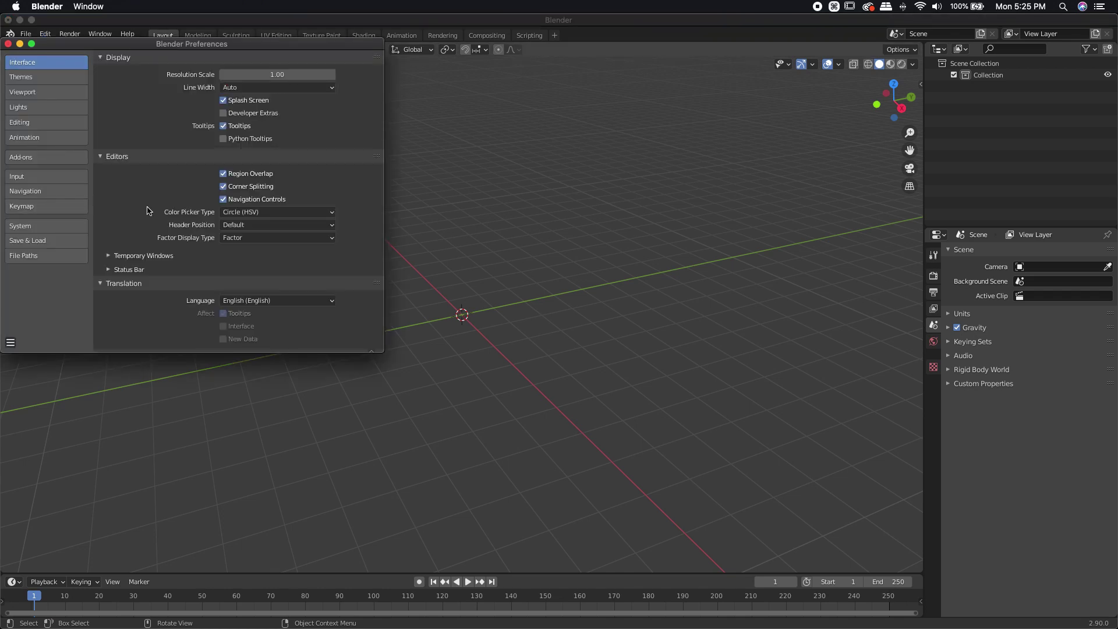
{"action": "left_click", "coordinate": [223, 101]}
Step: Switch the Preferences window to the Input page for keyboard, mouse and tablet settings
{"action": "left_click", "coordinate": [57, 175]}
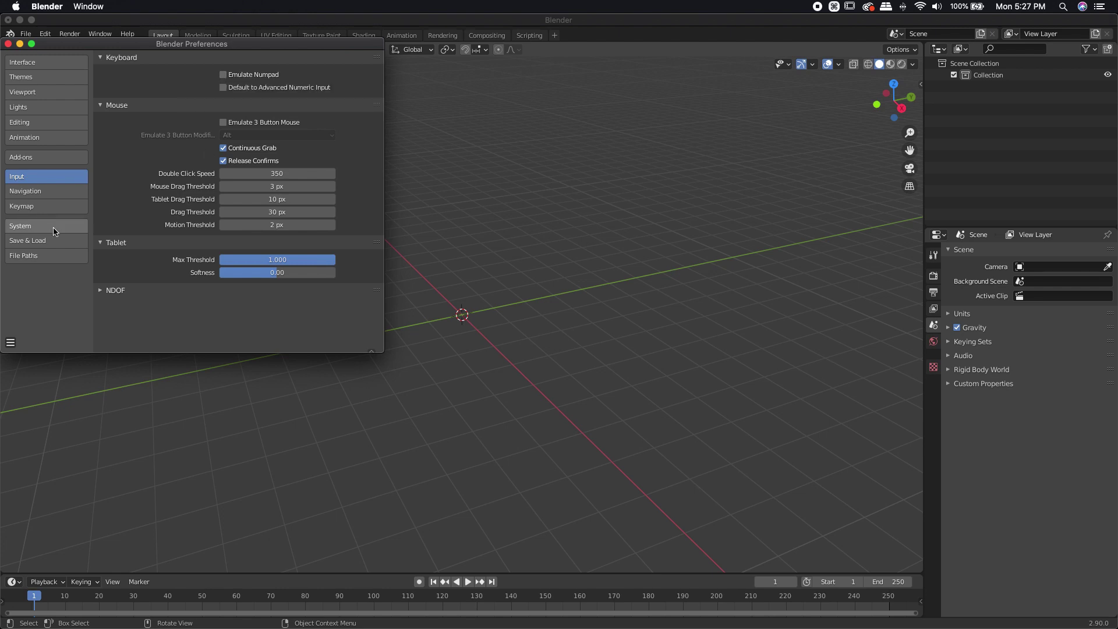
Step: Set Undo Steps to 256 on the System preferences page
{"action": "left_click", "coordinate": [34, 228]}
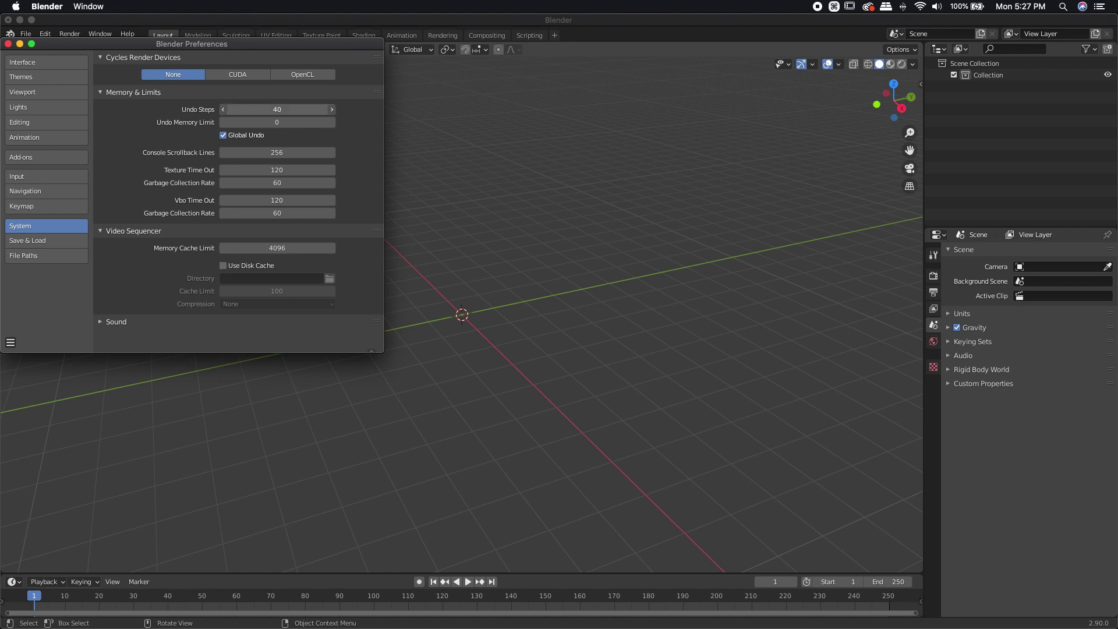
{"action": "mouse_move", "coordinate": [284, 110]}
{"action": "left_mouse_down"}
{"action": "mouse_move", "coordinate": [378, 111]}
{"action": "mouse_move", "coordinate": [284, 110]}
{"action": "left_mouse_up"}
Step: Filter the add-ons by 'node', enable Node Wrangler, and keep Auto-Save Preferences on
{"action": "left_click", "coordinate": [41, 161]}
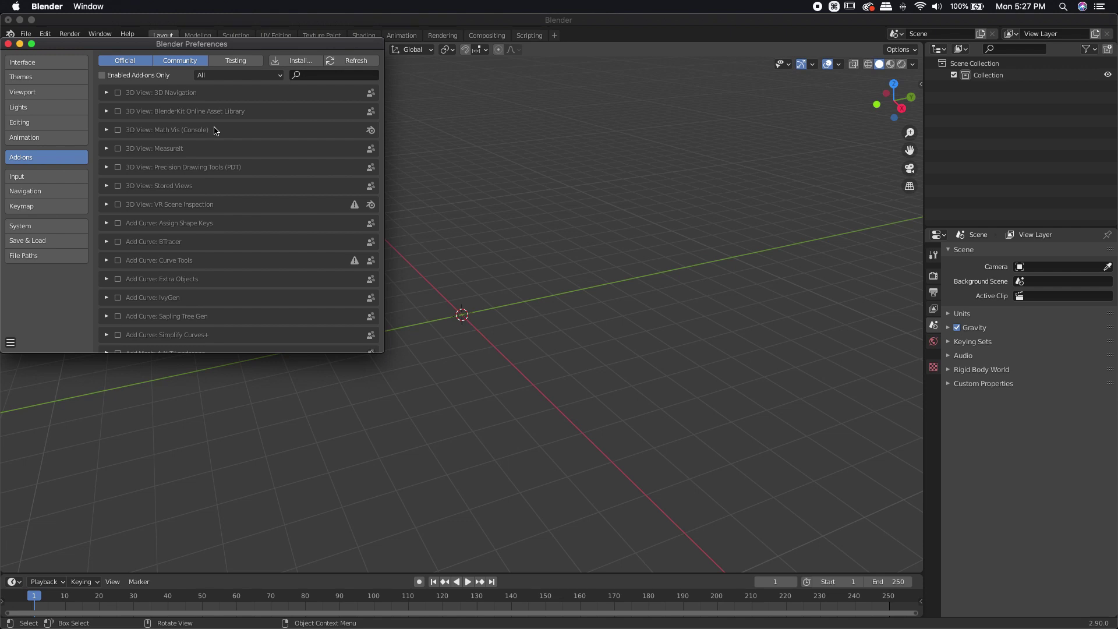
{"action": "left_click", "coordinate": [313, 74]}
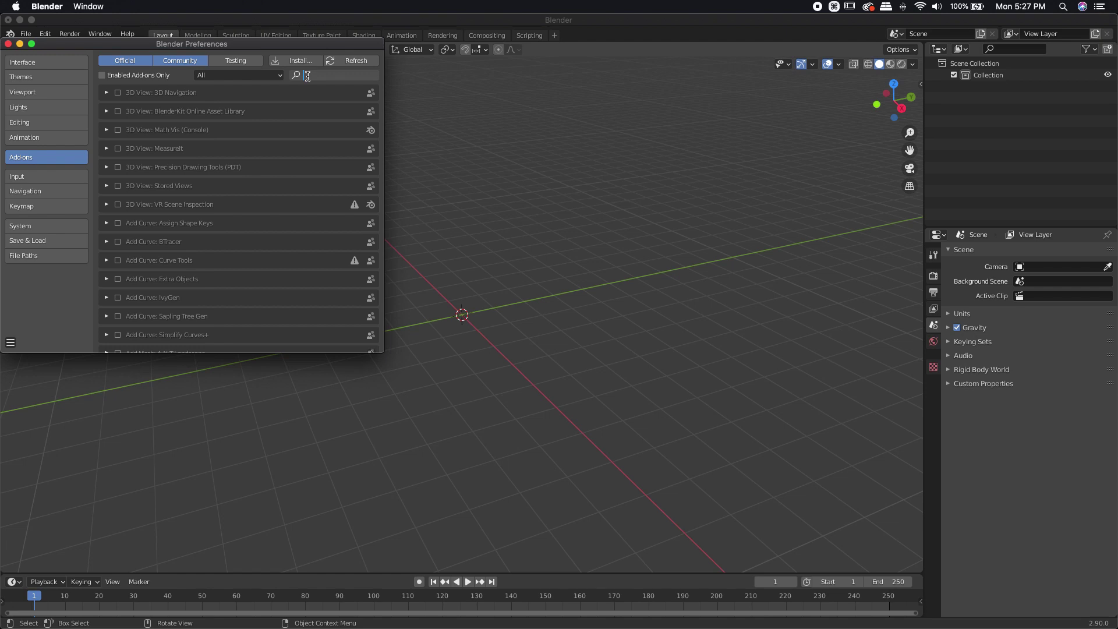
{"action": "type", "text": "node"}
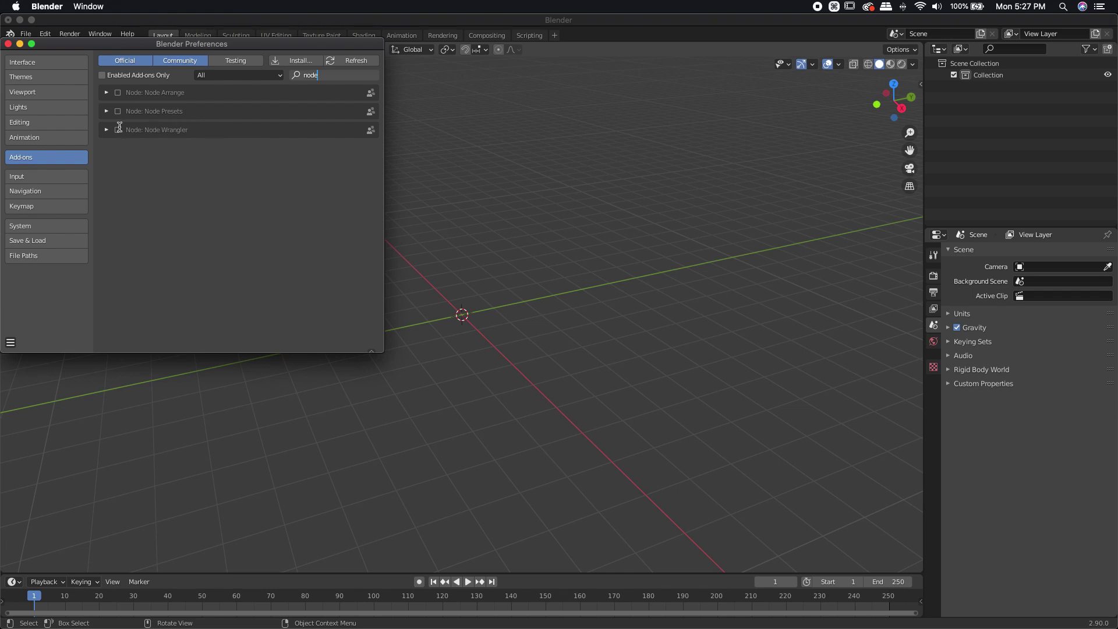
{"action": "left_click", "coordinate": [118, 130]}
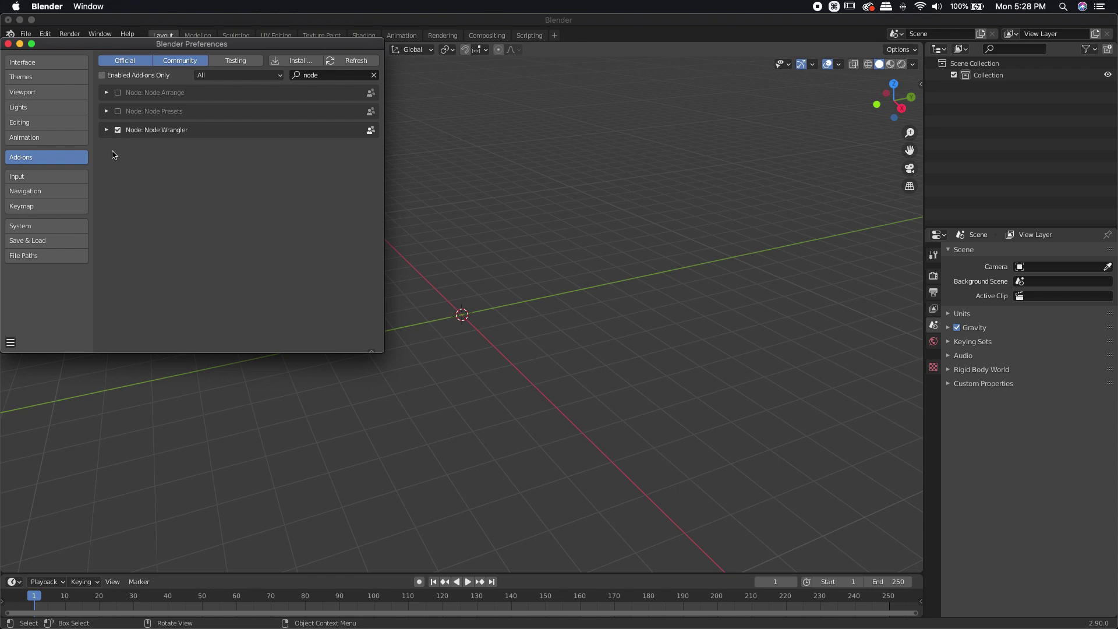
{"action": "left_click", "coordinate": [10, 343]}
Step: Close Preferences, quit Blender with Don't Save, and relaunch it from the Dock
{"action": "left_click", "coordinate": [8, 44]}
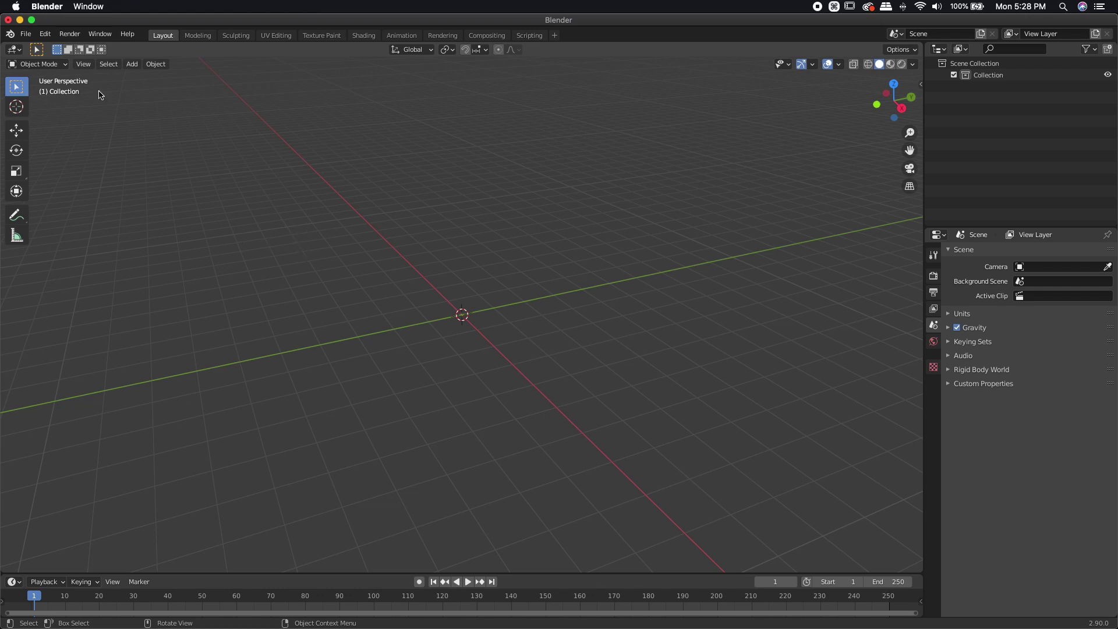
{"action": "left_click", "coordinate": [8, 21]}
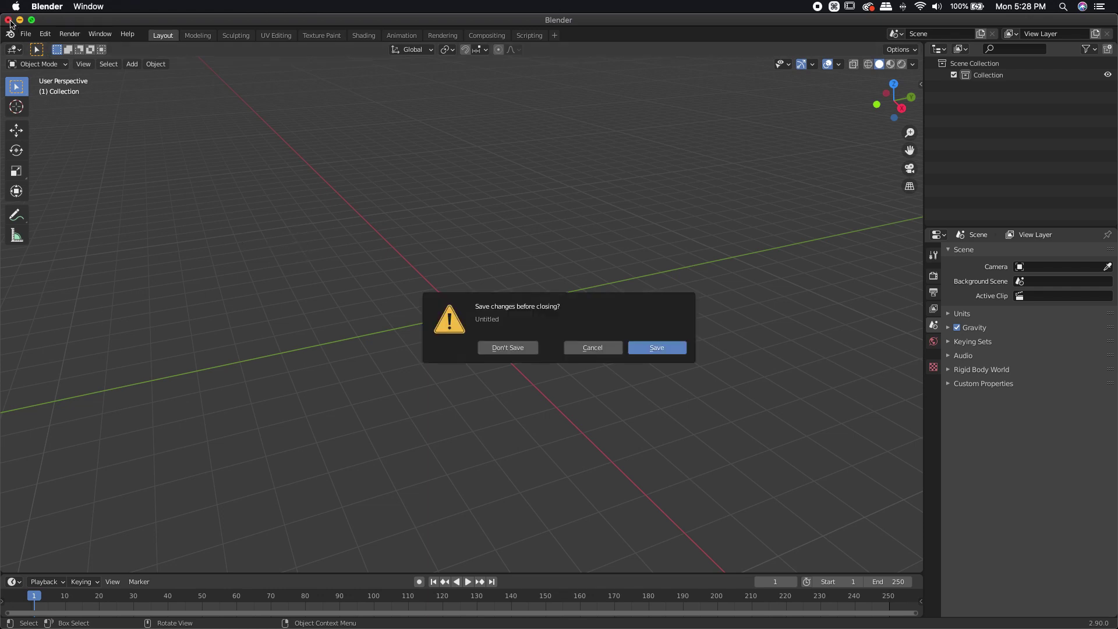
{"action": "left_click", "coordinate": [510, 348]}
{"action": "mouse_move", "coordinate": [2, 230]}
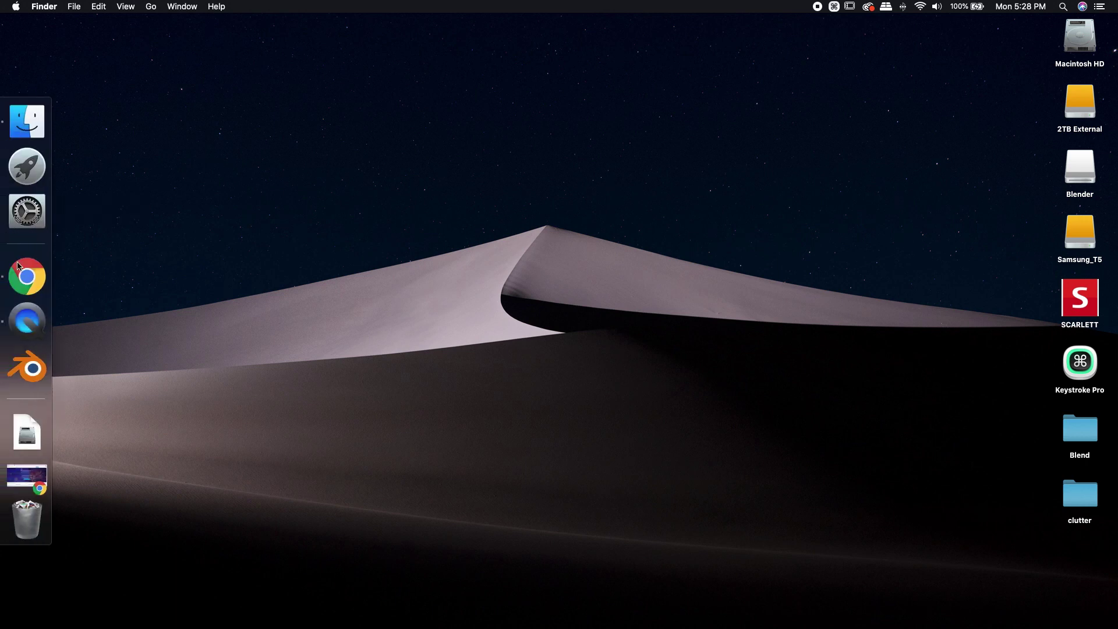
{"action": "left_click", "coordinate": [33, 369]}
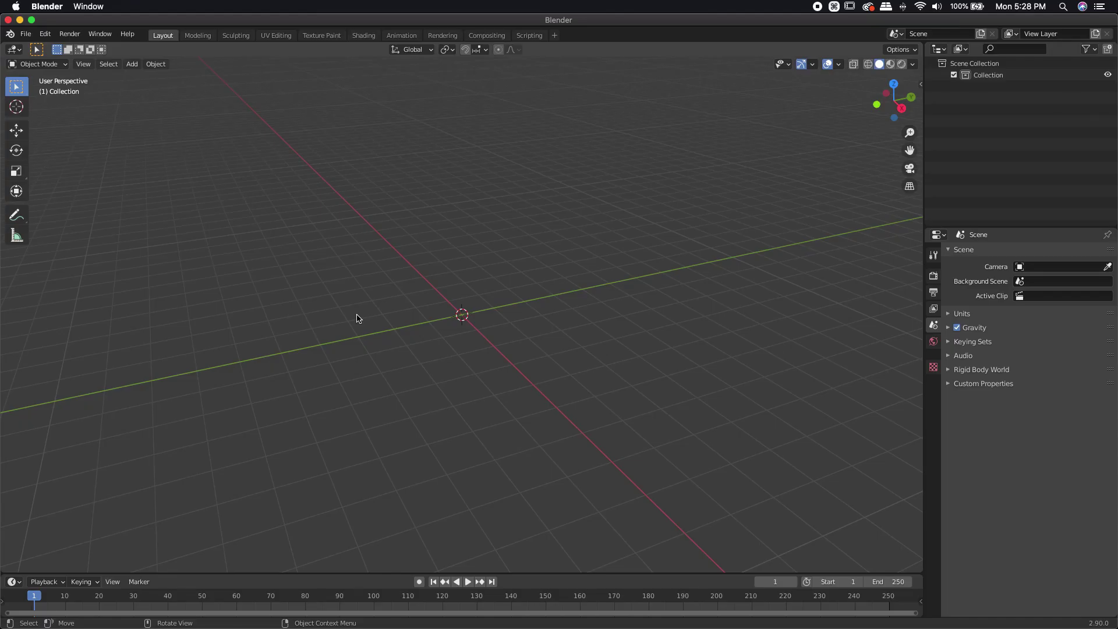